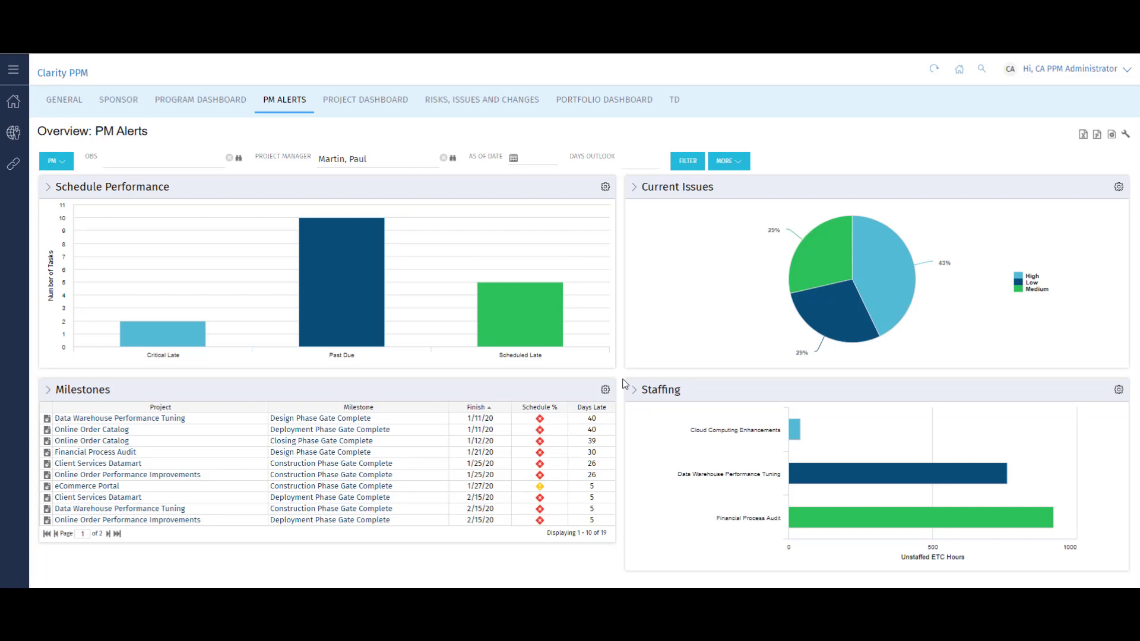
# Step: Drill into high-priority issues, return to PM Alerts, and export the Milestones list to Excel
pyautogui.click(892, 287)
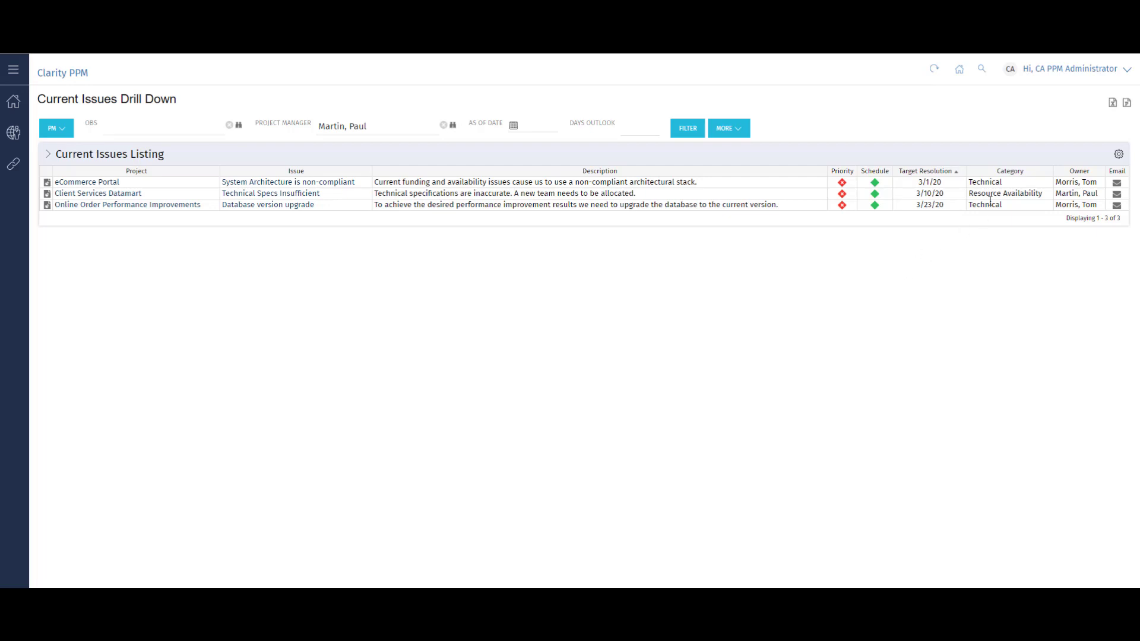
pyautogui.click(960, 74)
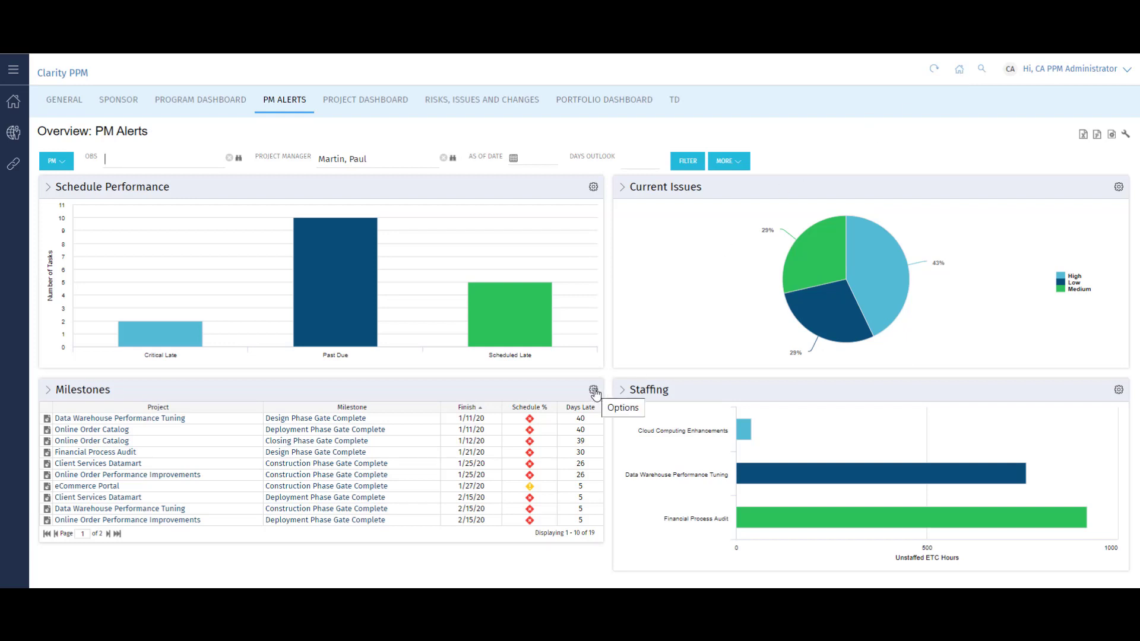
pyautogui.click(594, 391)
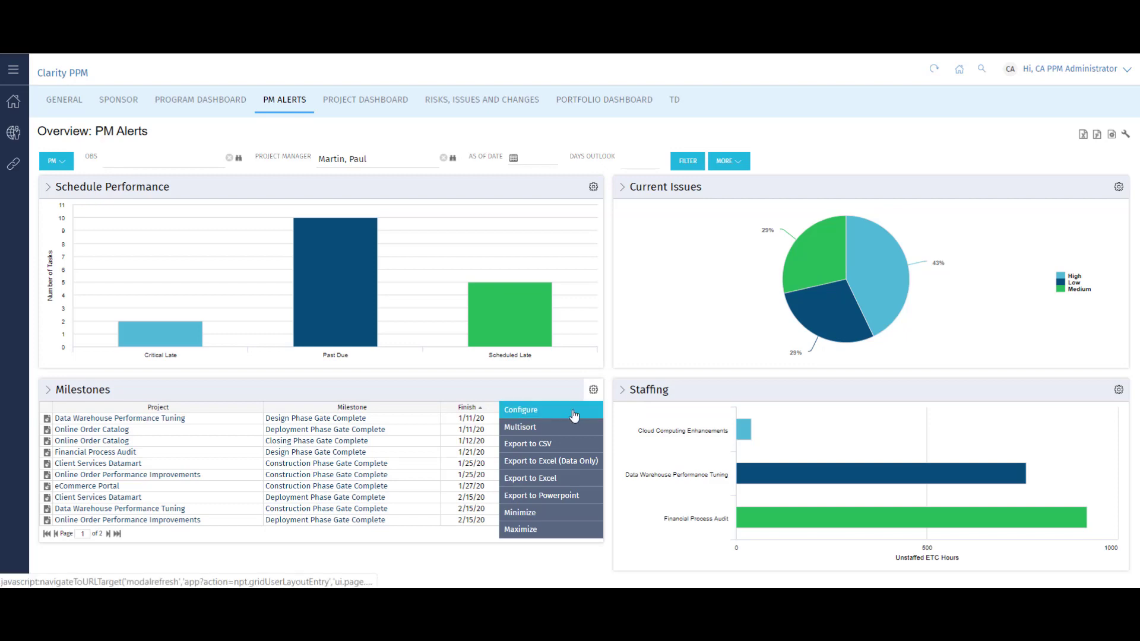
pyautogui.click(570, 477)
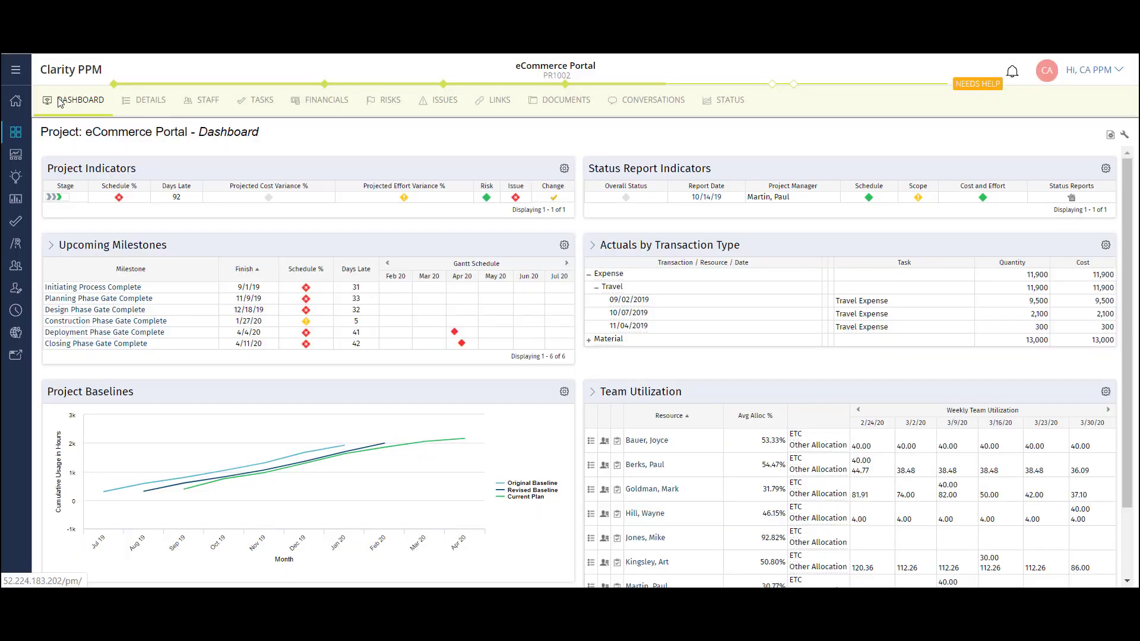
# Step: Open the eCommerce Portal project's Details page with its summary and settings
pyautogui.click(147, 112)
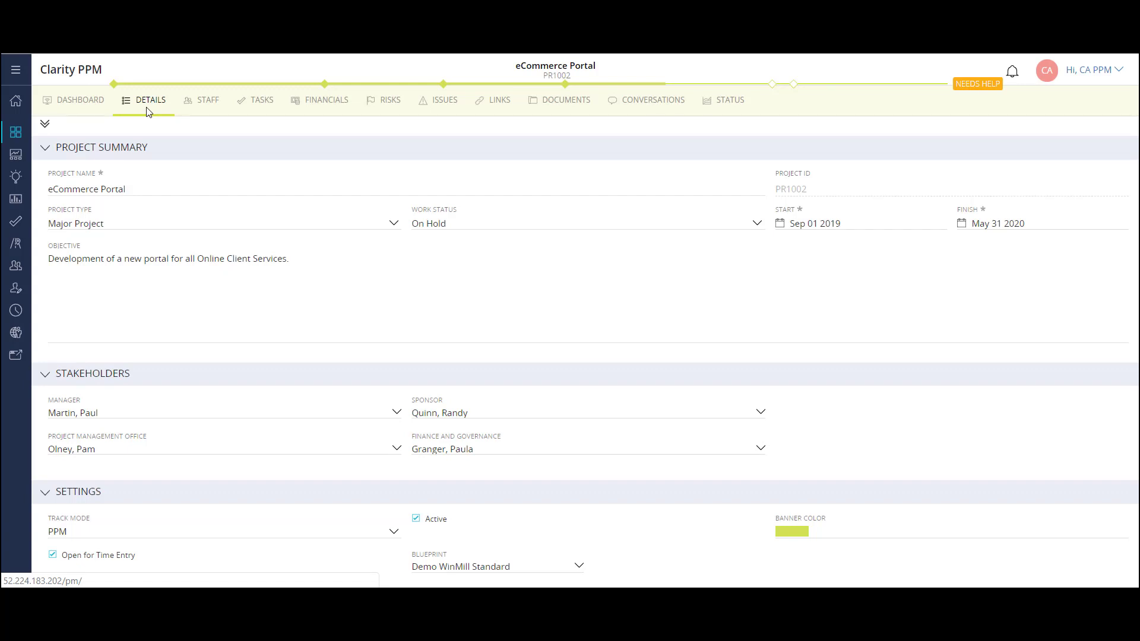
# Step: Show the eCommerce Portal staff list of 13 resources with monthly allocations
pyautogui.click(195, 106)
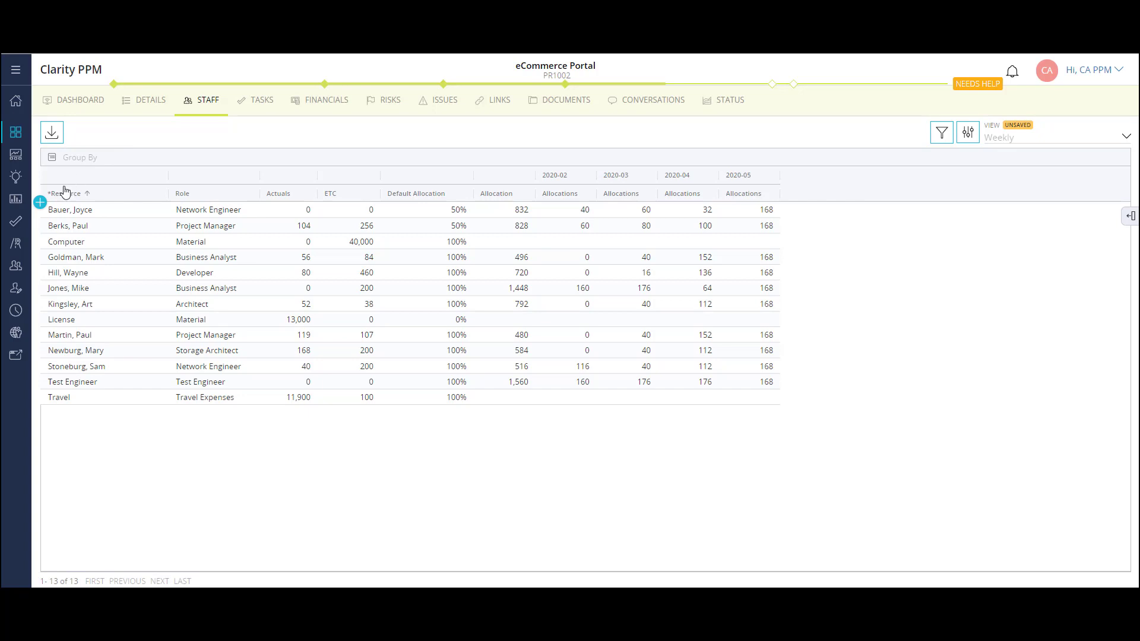
# Step: Staff a Business Analyst at 40, 40, 40 and 0 for 2020-02 through 2020-05
pyautogui.click(40, 202)
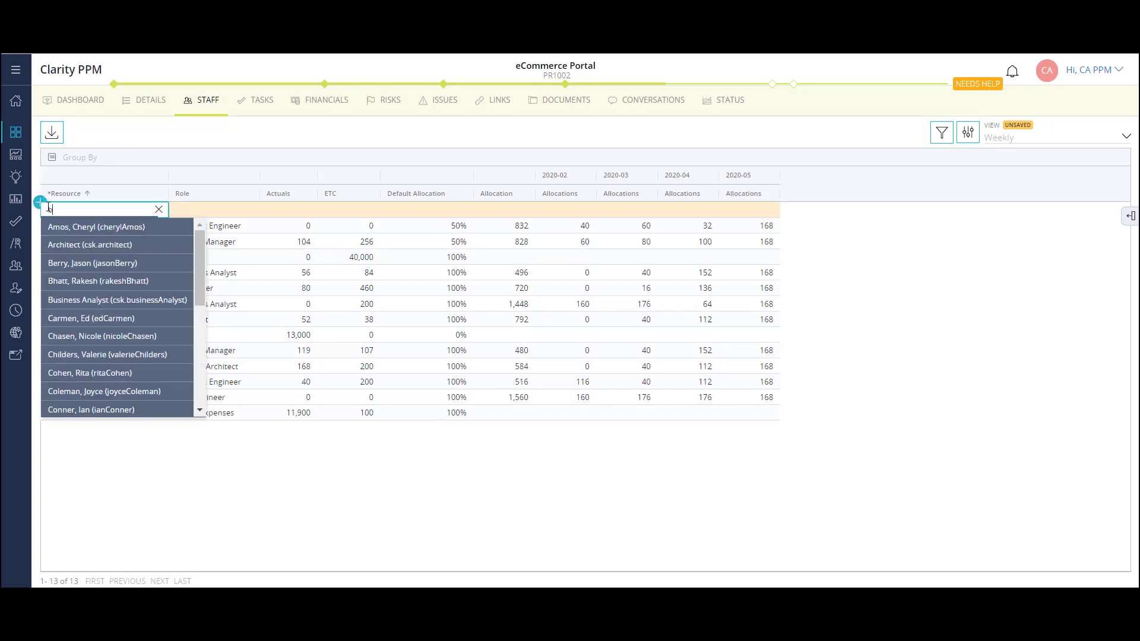
pyautogui.click(76, 262)
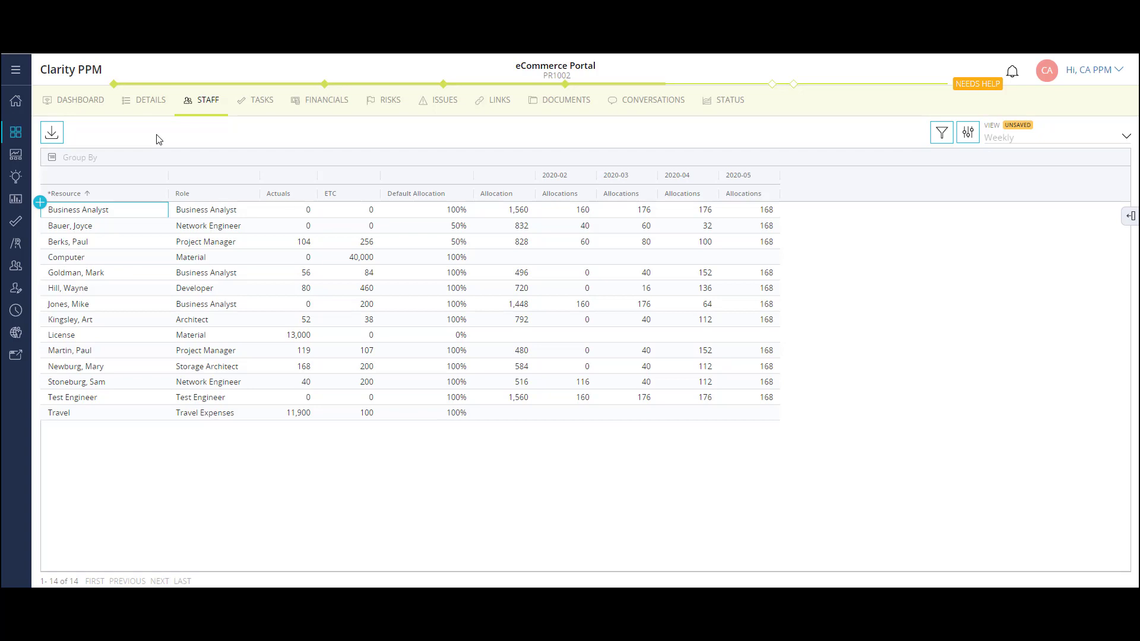
pyautogui.click(591, 209)
pyautogui.click(595, 205)
pyautogui.write('40')
pyautogui.press('Tab')
pyautogui.write('40')
pyautogui.press('Tab')
pyautogui.write('40')
pyautogui.press('Tab')
pyautogui.write('0')
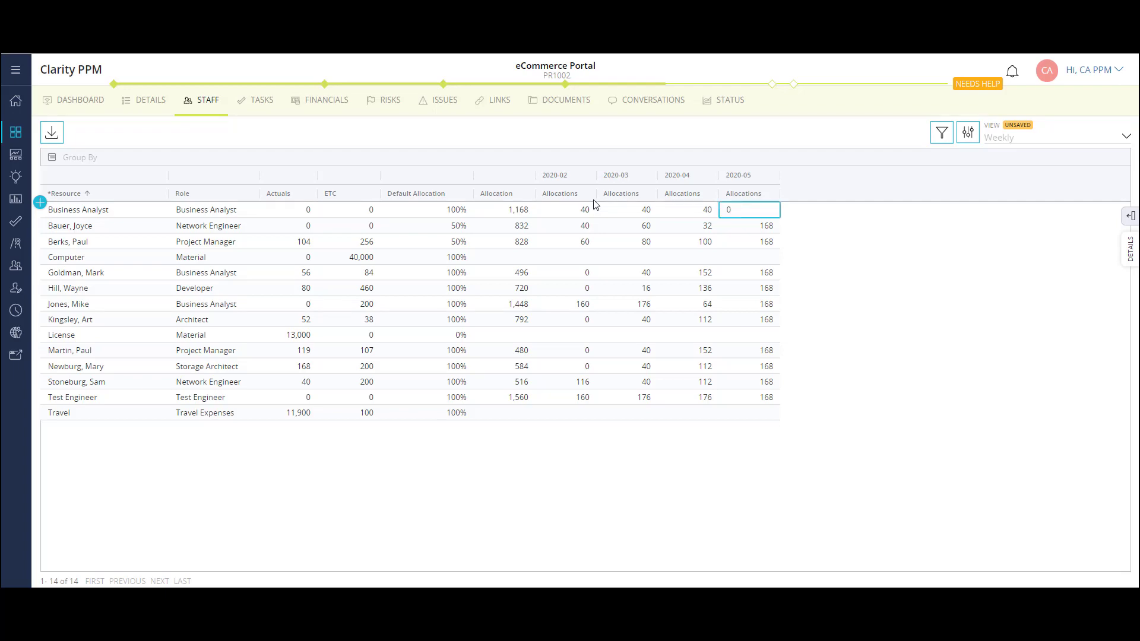
pyautogui.click(262, 100)
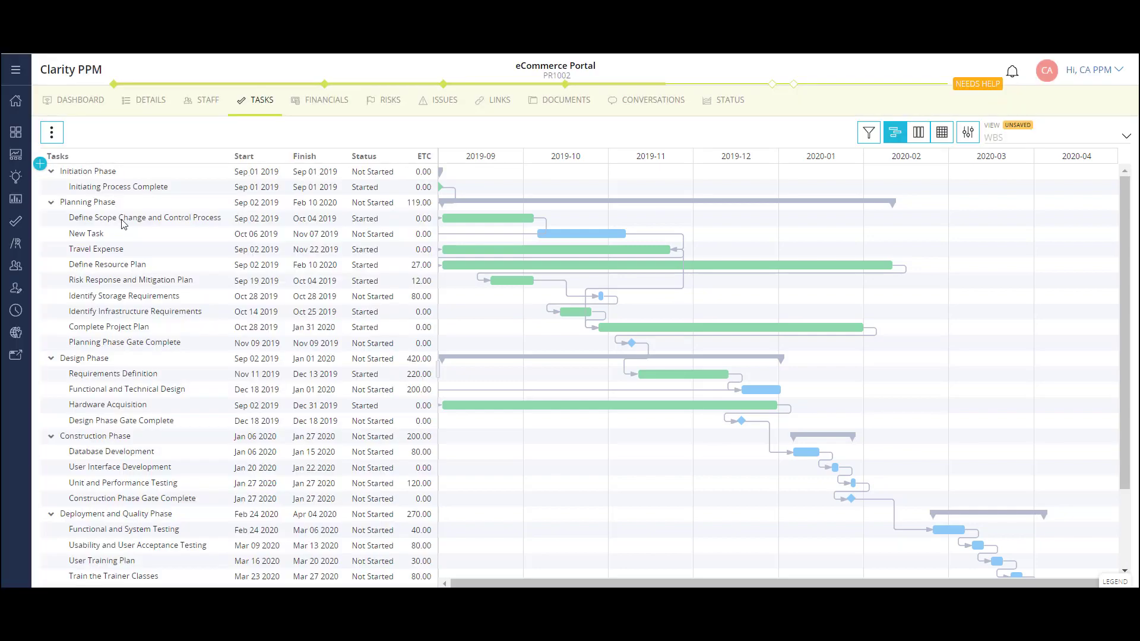
# Step: Show the to-do items for the Define Scope Change and Control Process task
pyautogui.click(123, 219)
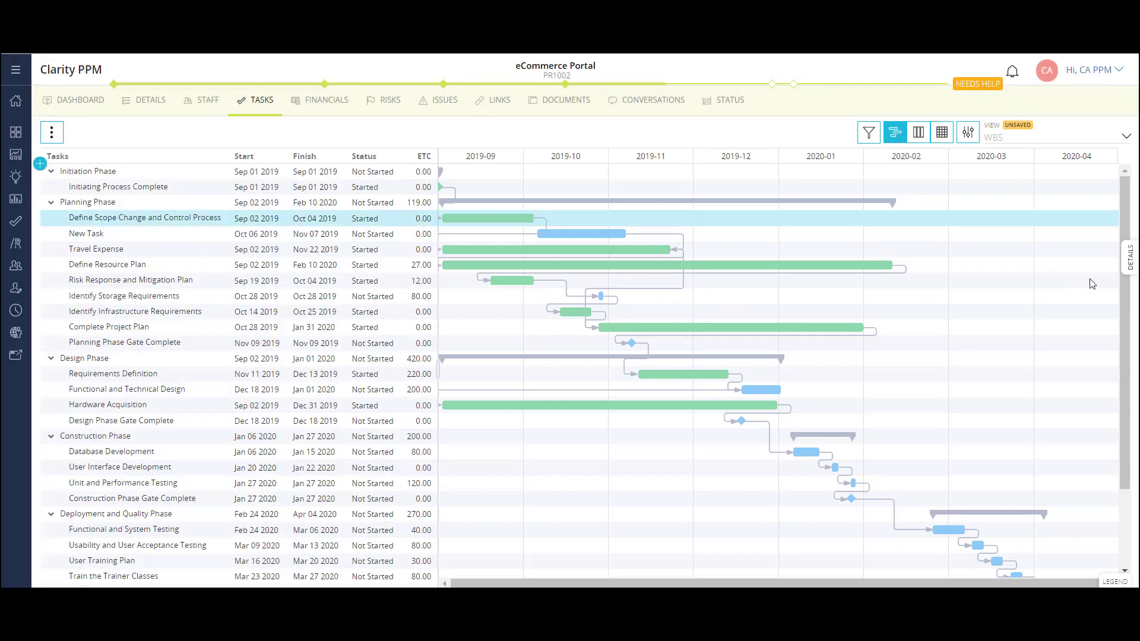
pyautogui.click(1131, 266)
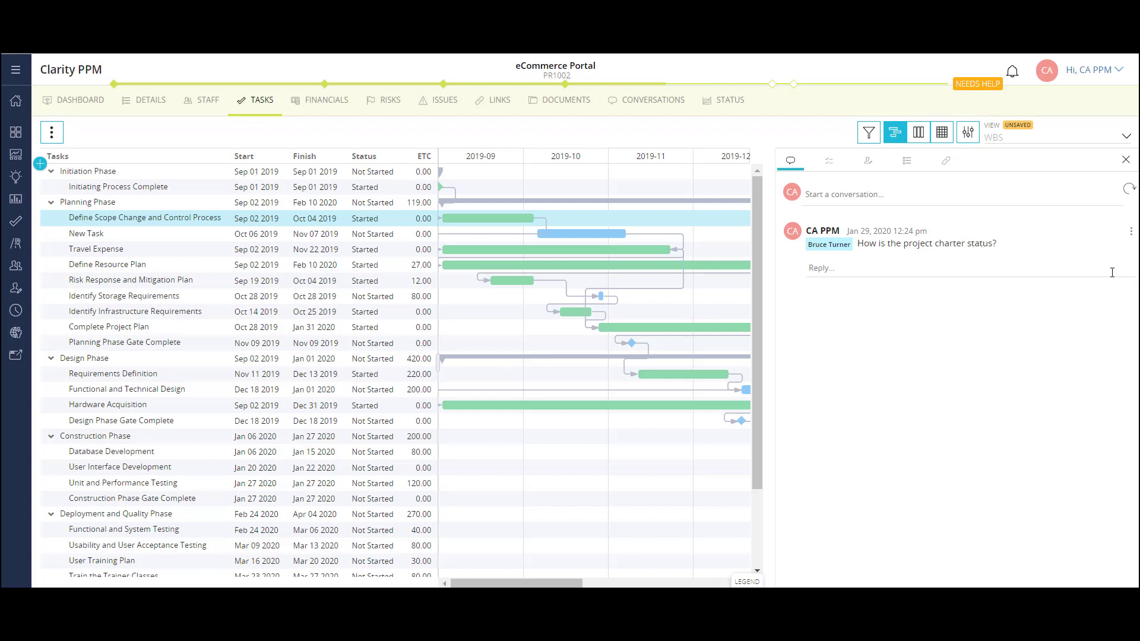
pyautogui.click(828, 160)
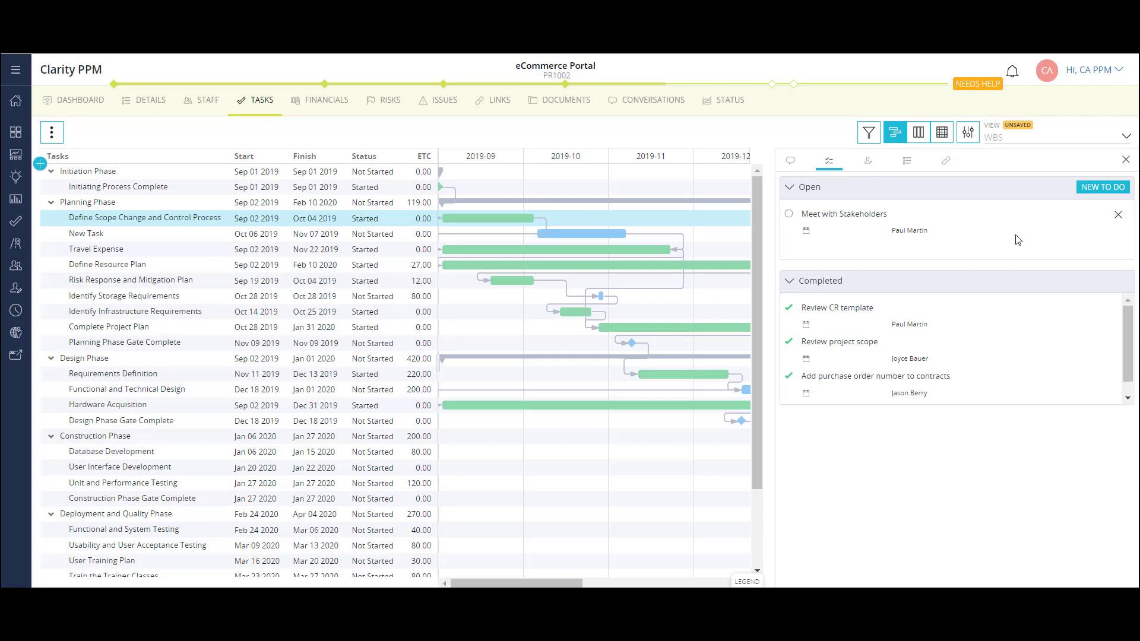
# Step: Complete the Meet with Stakeholders to-do and assign a matching test engineer to the task
pyautogui.click(788, 214)
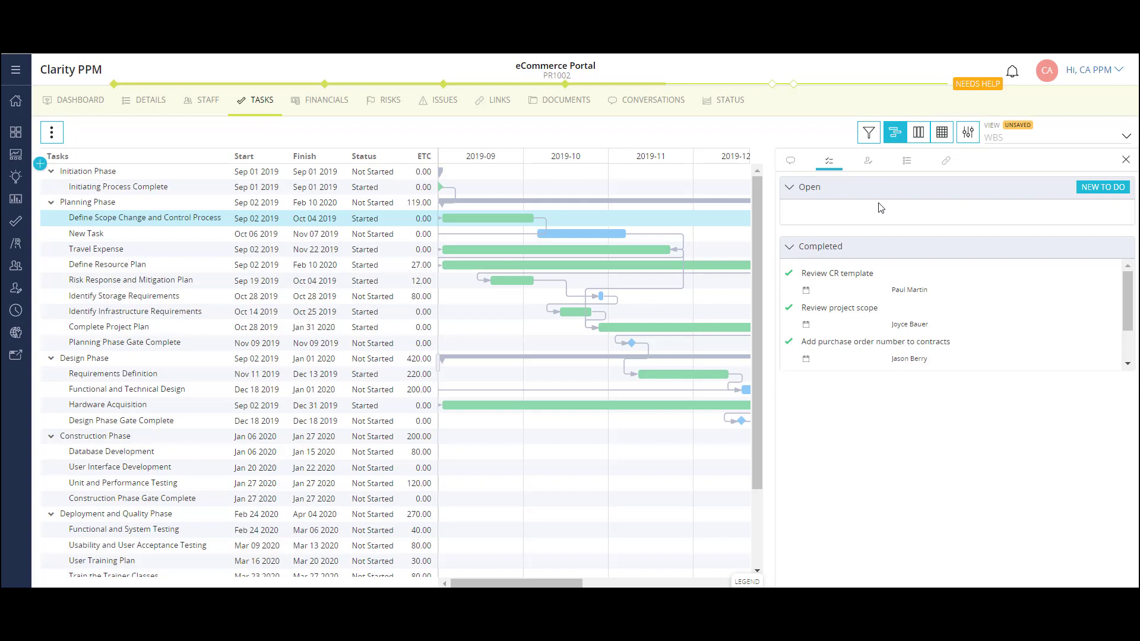
pyautogui.click(868, 160)
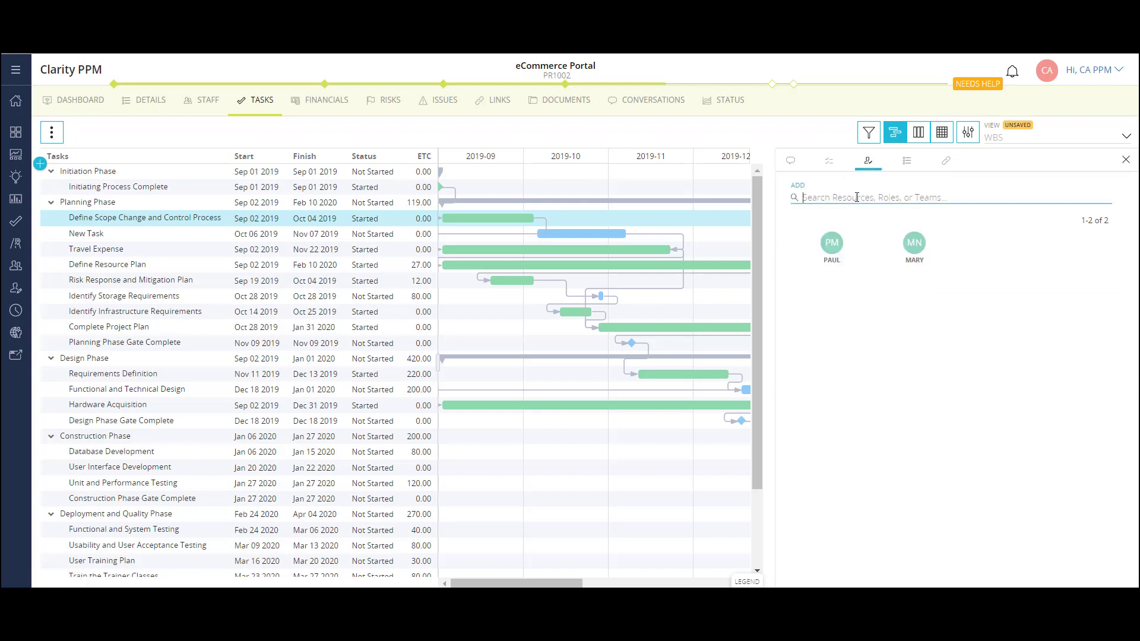
pyautogui.click(857, 197)
pyautogui.write('mike')
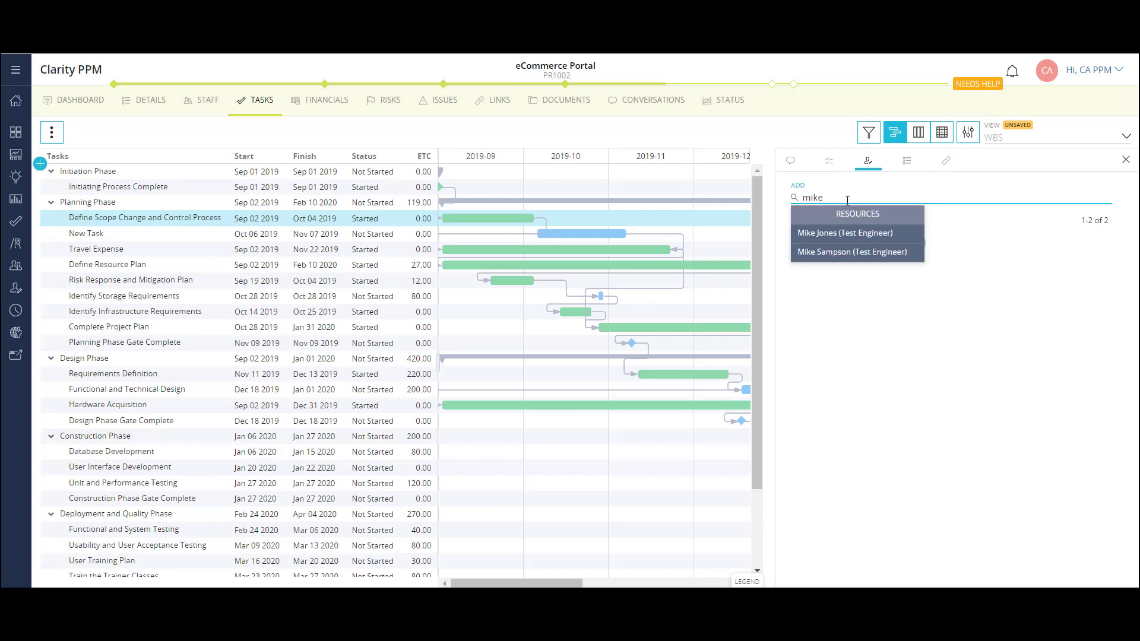
pyautogui.click(841, 233)
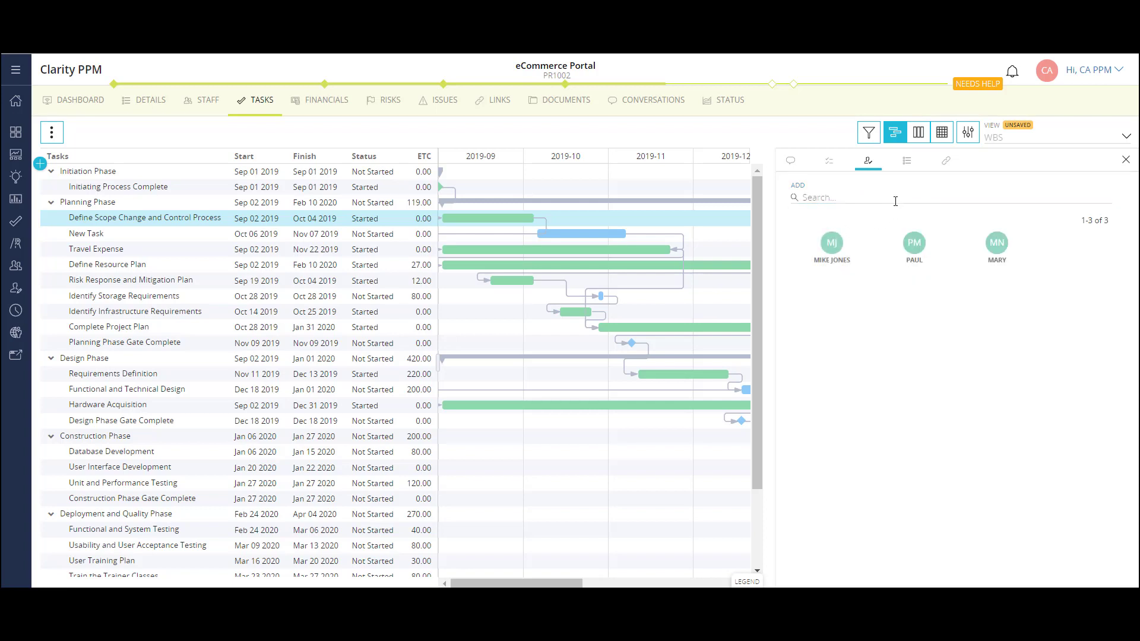
# Step: Add the Actuals field beside ETC in the task's detail fields
pyautogui.click(907, 162)
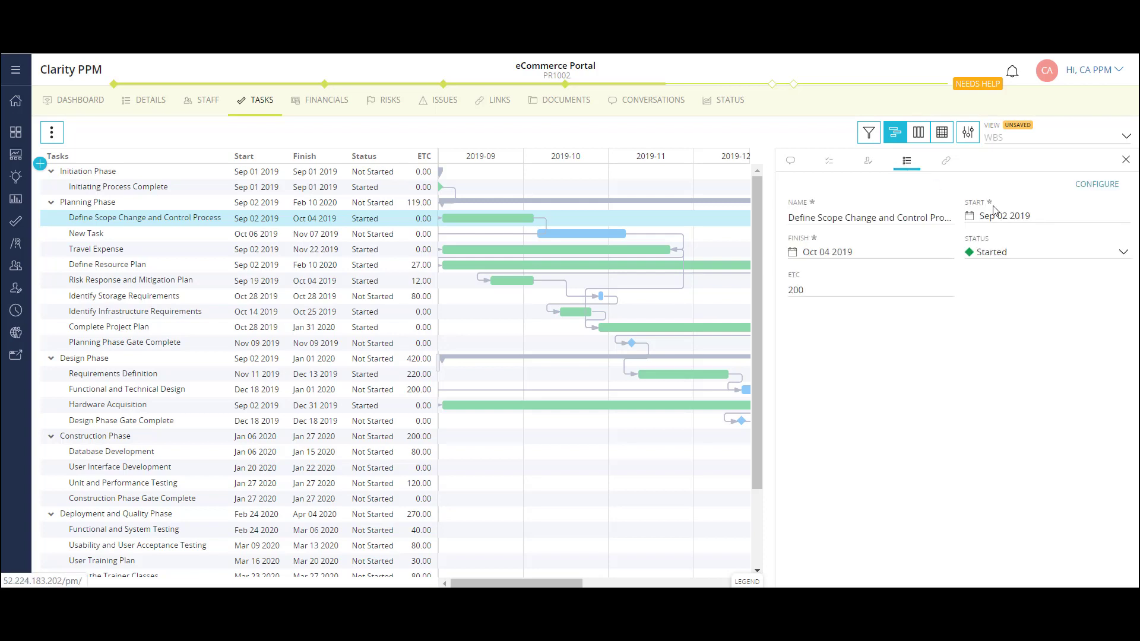
pyautogui.click(1097, 184)
pyautogui.moveTo(676, 268); pyautogui.dragTo(986, 287)
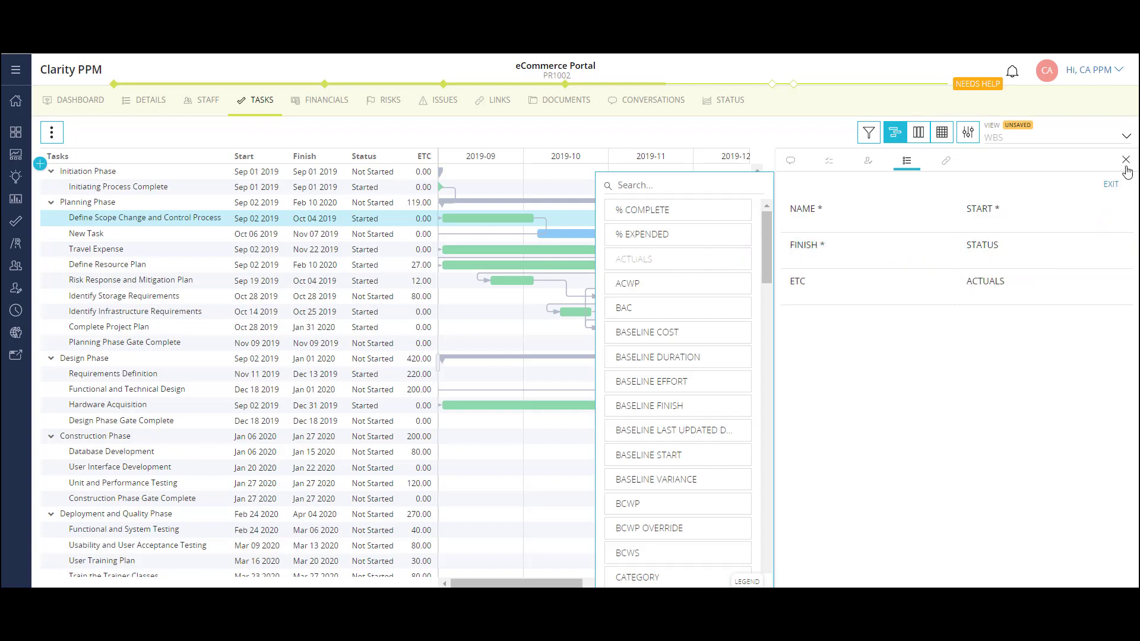
pyautogui.click(1112, 185)
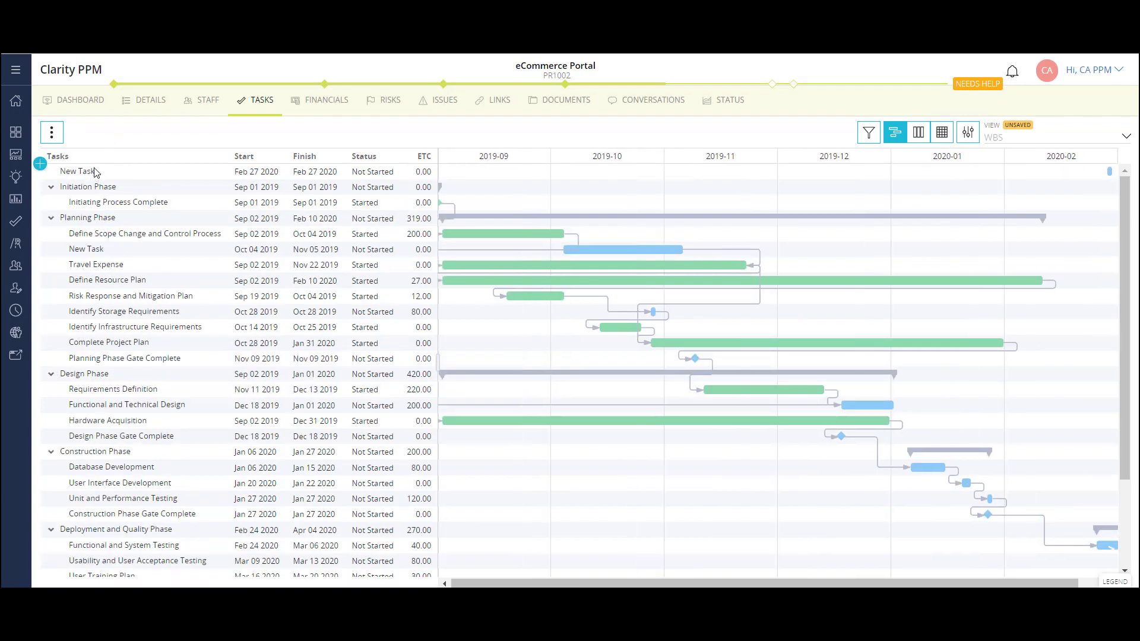
# Step: Move New Task below Planning Phase Gate Complete and insert a task after Define Resource Plan
pyautogui.moveTo(126, 350); pyautogui.dragTo(129, 343)
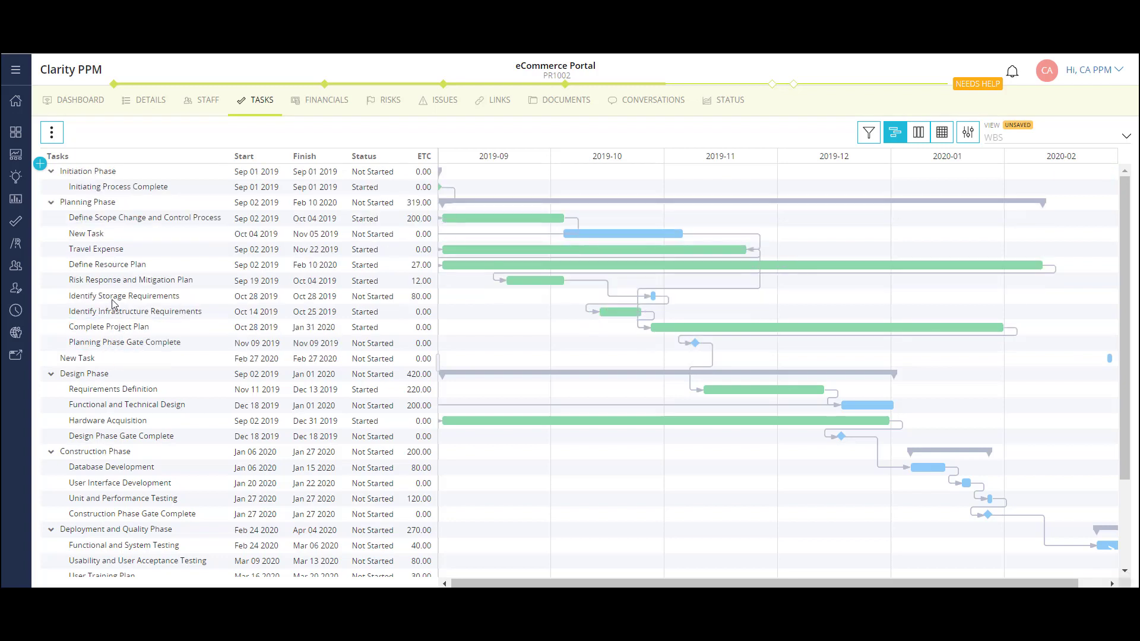
pyautogui.click(128, 268)
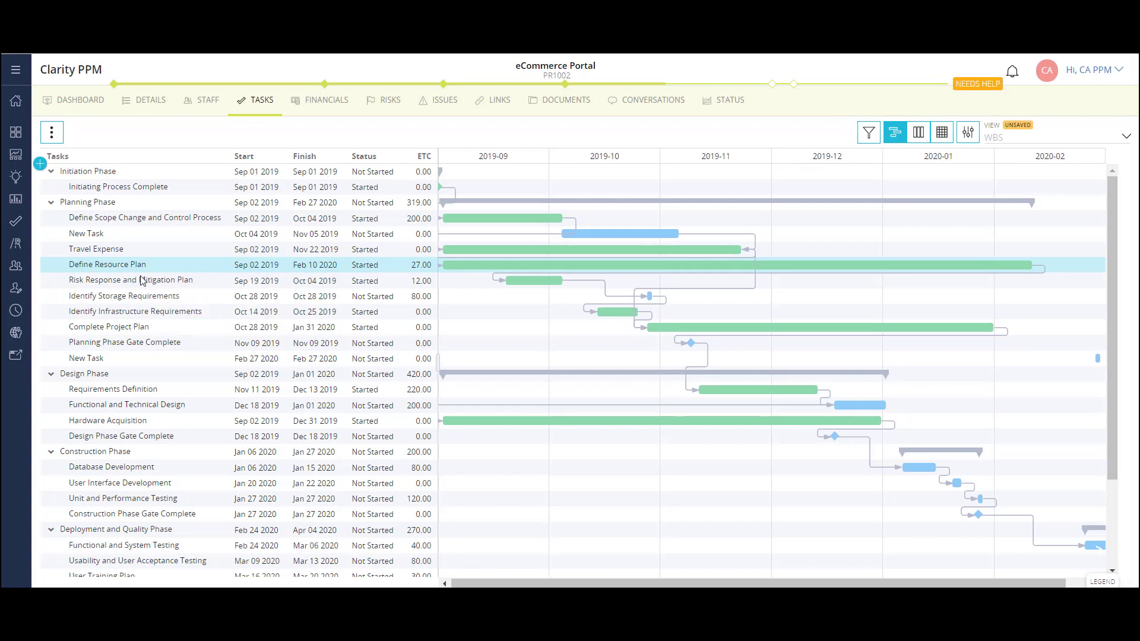
pyautogui.press('Insert')
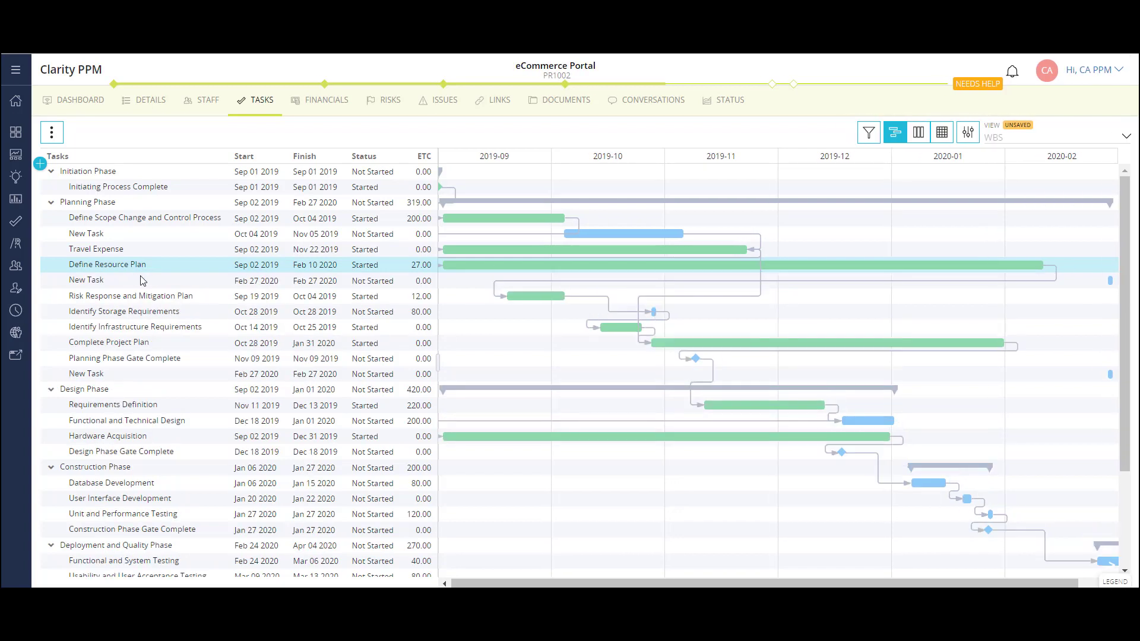
pyautogui.click(142, 280)
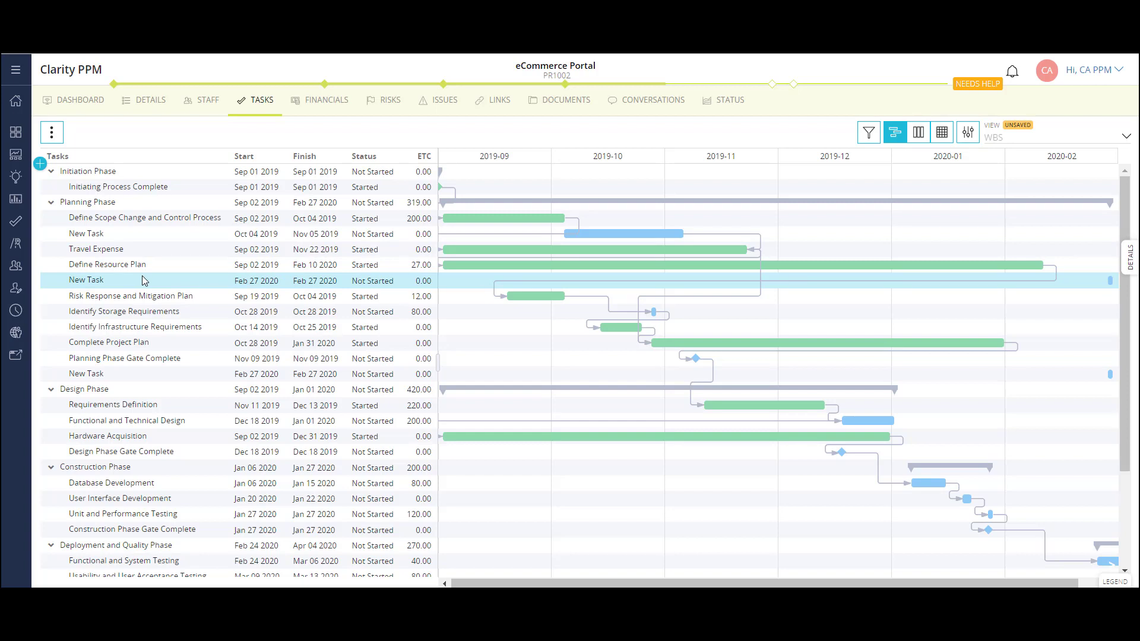
# Step: Shift the first New Task to Oct 14–Nov 23 2019 and move board cards to Complete and Accepted
pyautogui.moveTo(617, 237); pyautogui.dragTo(751, 231)
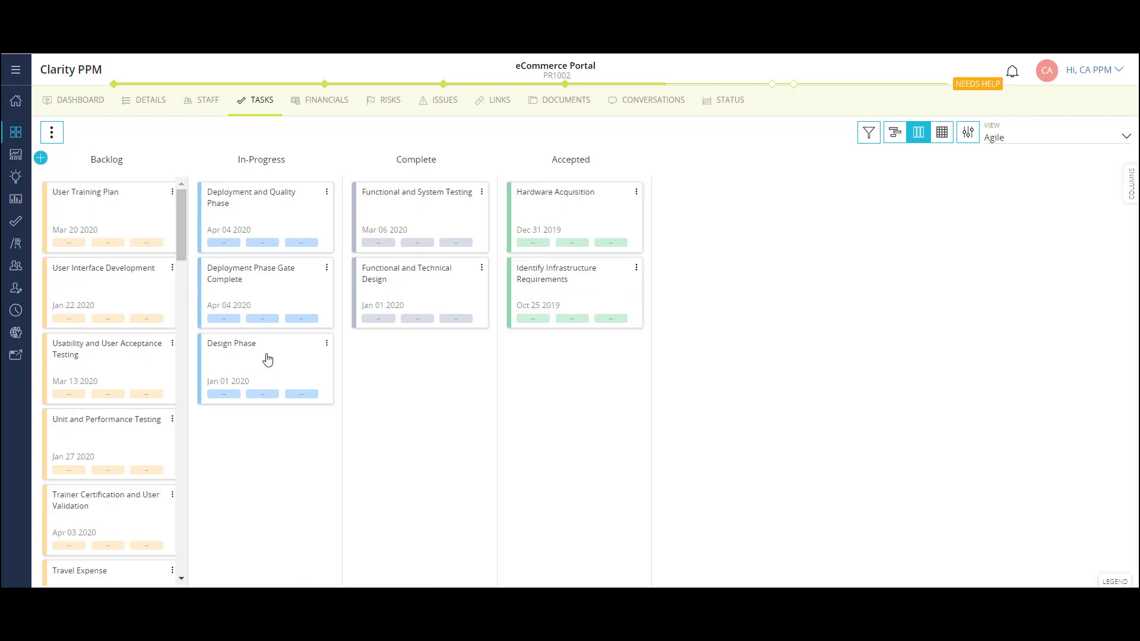
pyautogui.moveTo(268, 359); pyautogui.dragTo(383, 371)
pyautogui.moveTo(425, 225); pyautogui.dragTo(527, 394)
pyautogui.moveTo(526, 394); pyautogui.dragTo(528, 396)
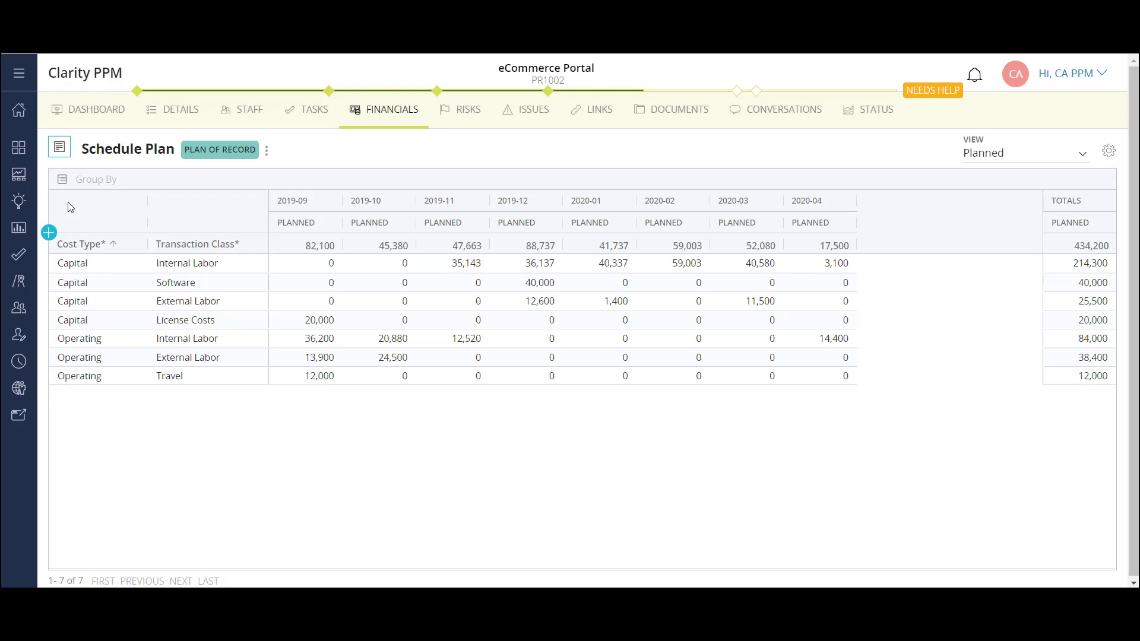
# Step: Add an Operating / Maintenance cost line with 5,000 in both 2019-09 and 2019-10
pyautogui.click(49, 233)
pyautogui.click(92, 267)
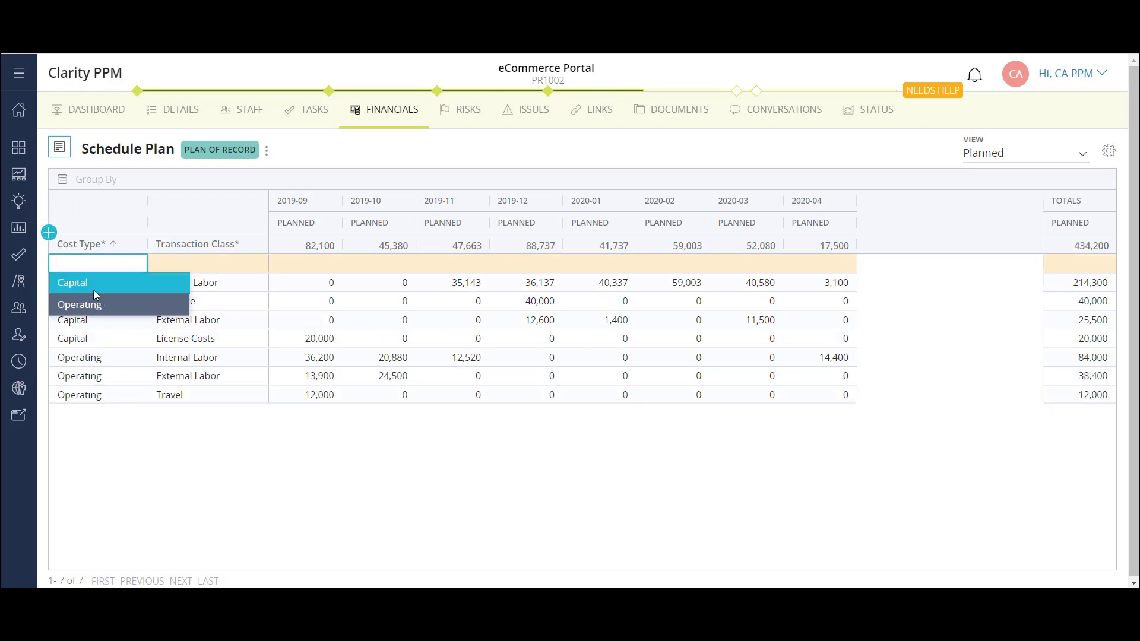
pyautogui.click(92, 302)
pyautogui.click(183, 267)
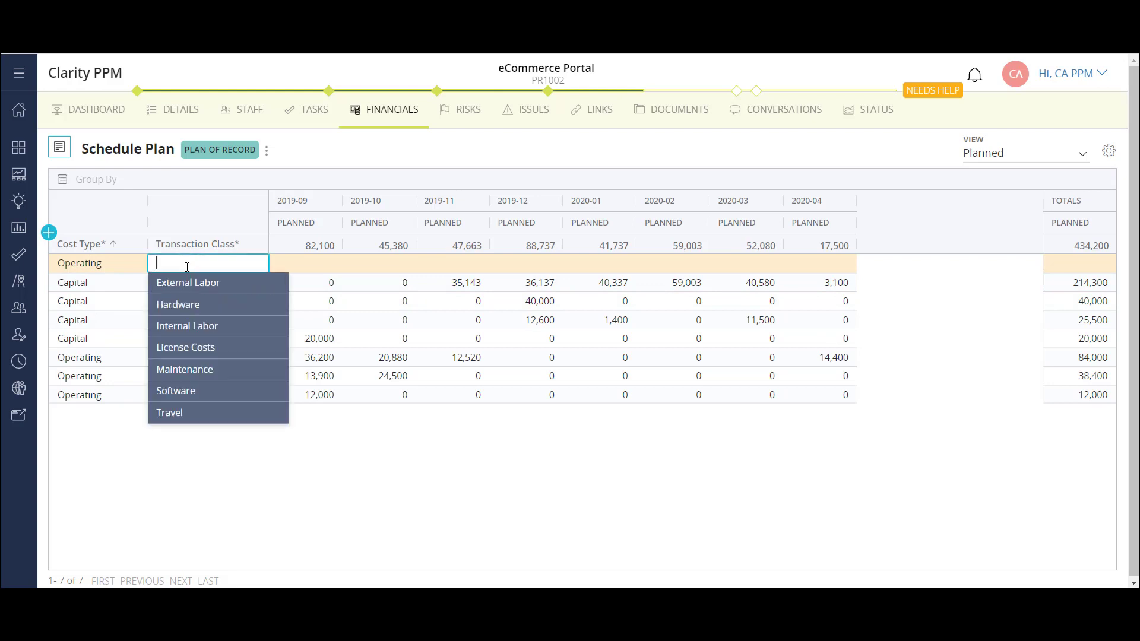
pyautogui.click(197, 369)
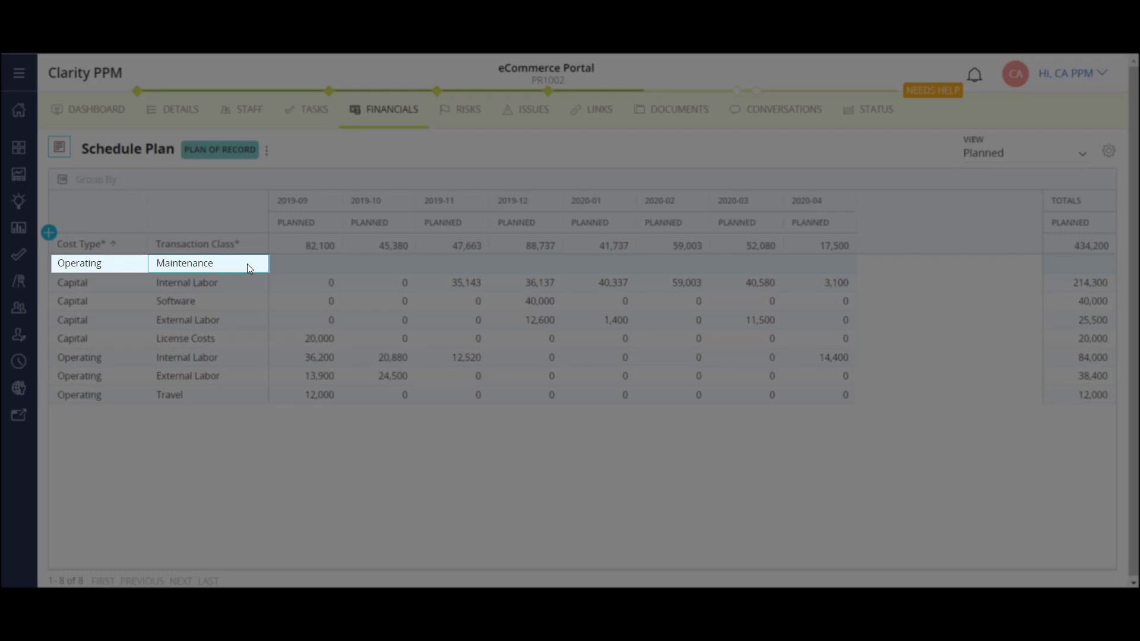
pyautogui.press('Tab')
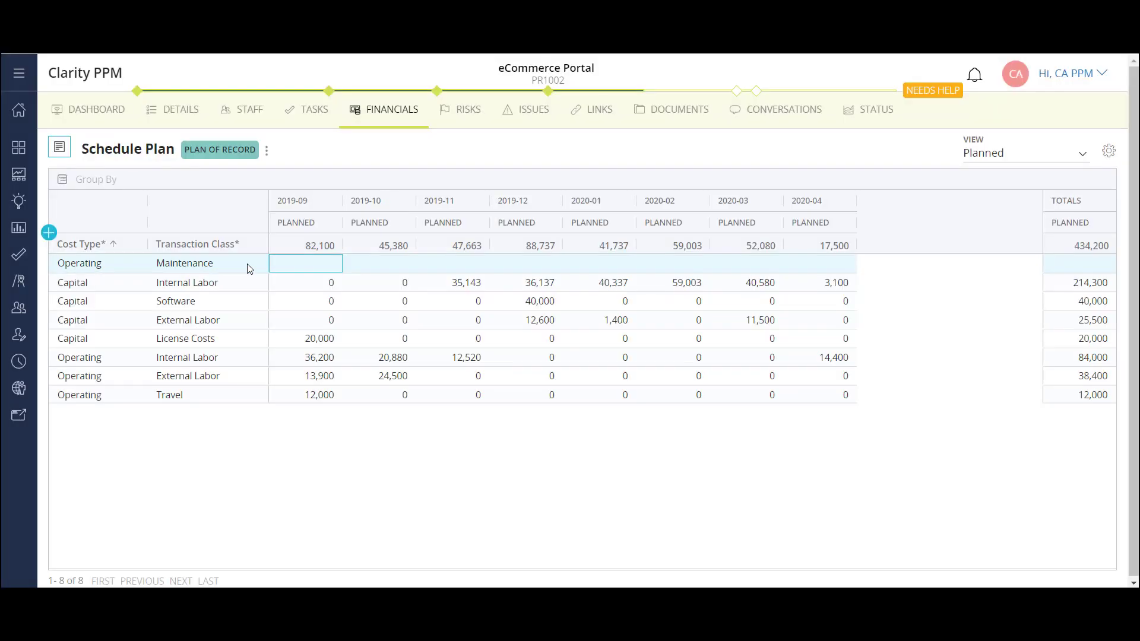
pyautogui.write('5000')
pyautogui.press('Tab')
pyautogui.write('5,000')
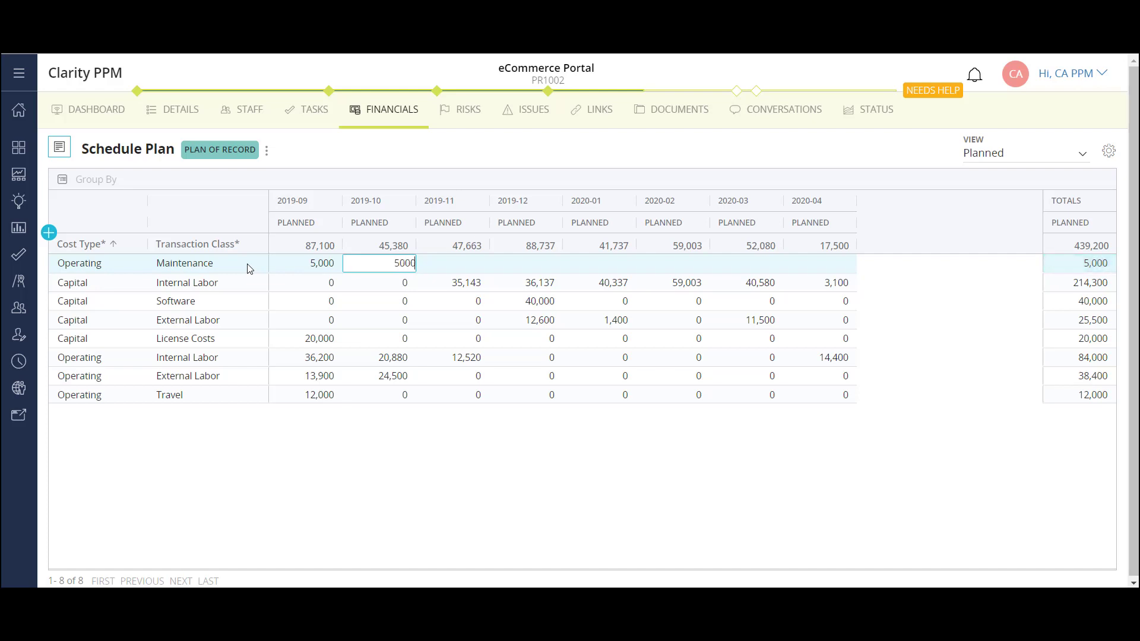
pyautogui.click(353, 152)
# Step: Review the Schedule Plan's actions menu, then return to the list of cost plans
pyautogui.click(266, 150)
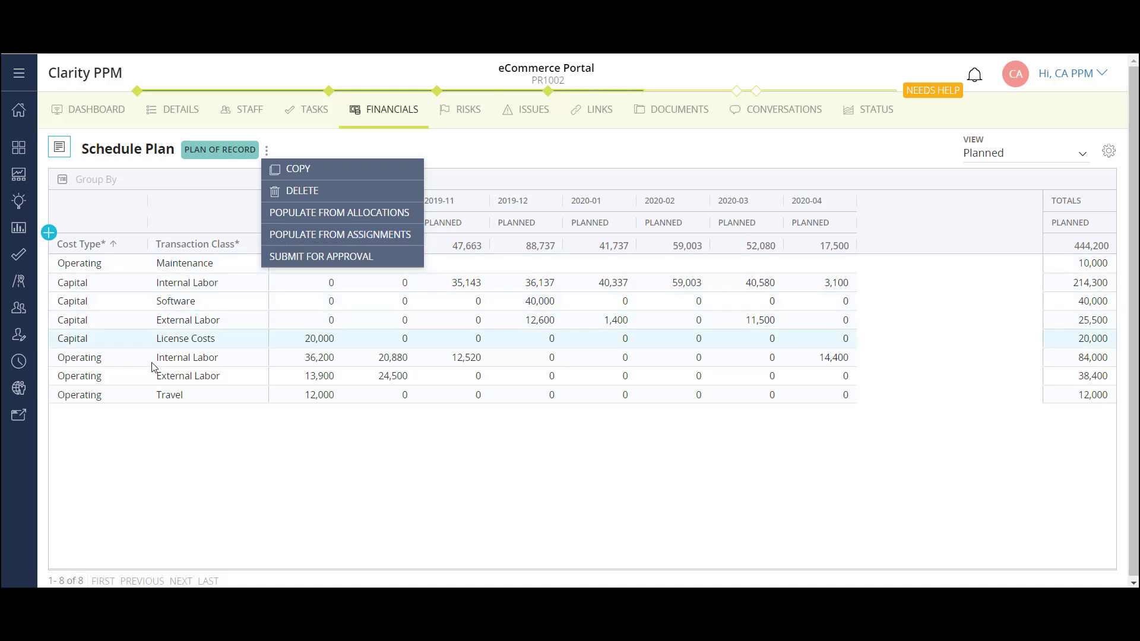
pyautogui.click(60, 146)
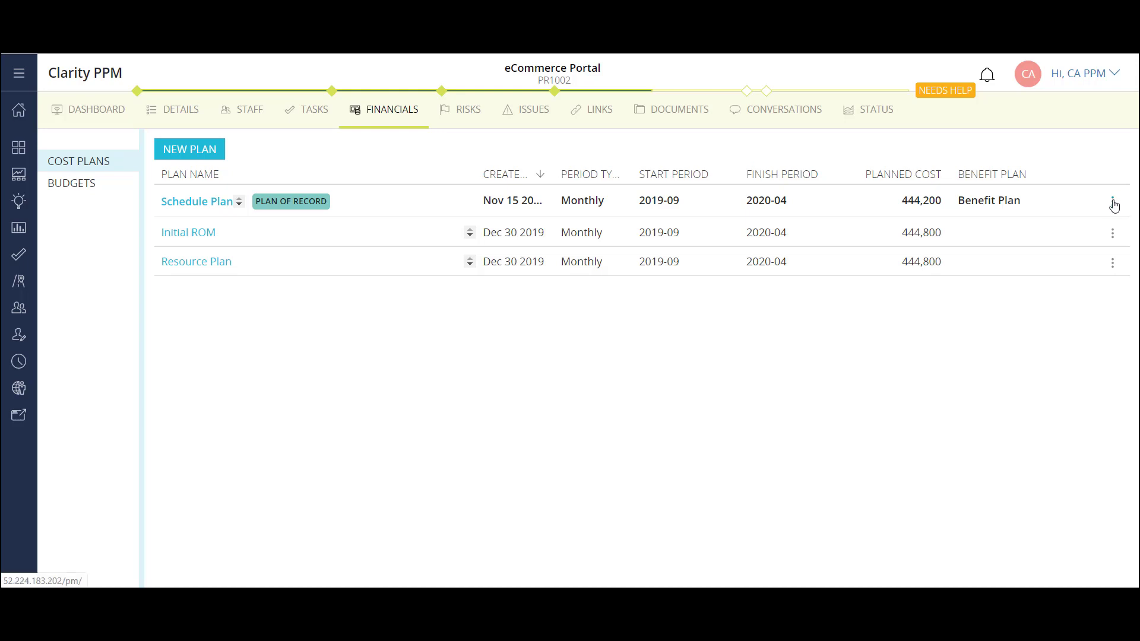
# Step: Open the Schedule Plan's actions menu, then dismiss it without choosing anything
pyautogui.click(1112, 201)
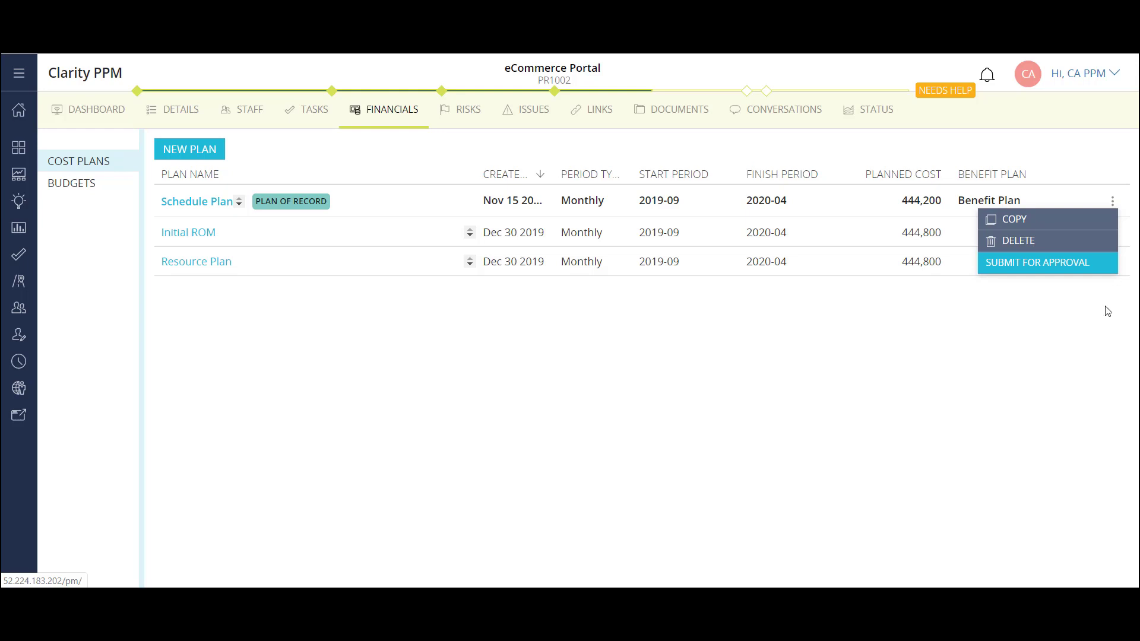
pyautogui.click(1097, 346)
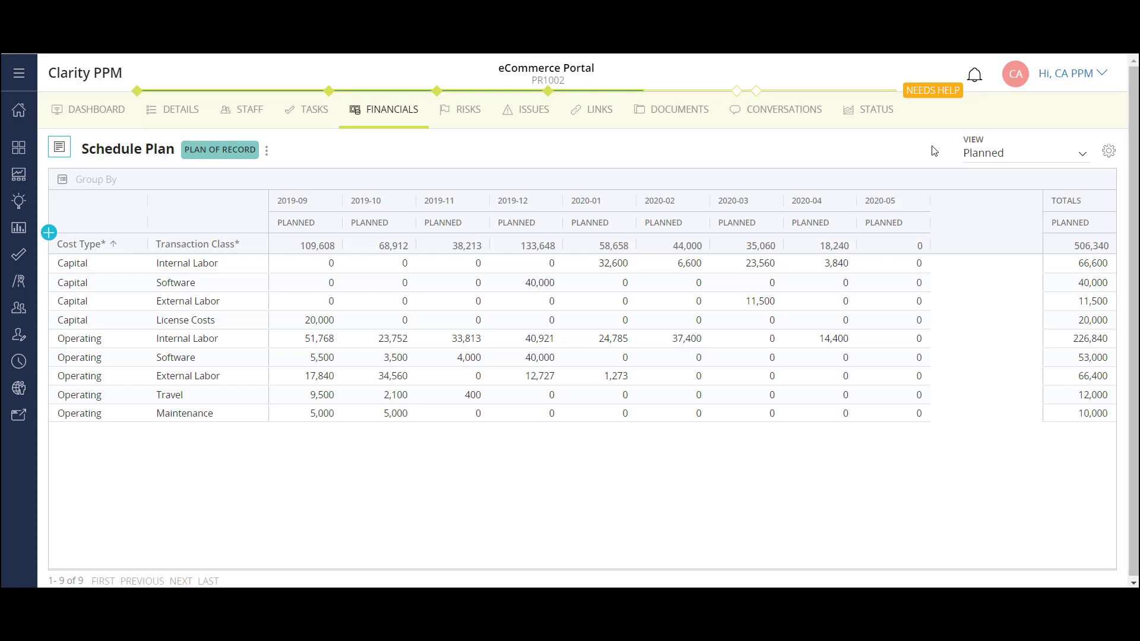
# Step: Show Planned To Actuals quarterly, grouped by Cost Type, and review the 24,900 actual transactions
pyautogui.click(998, 153)
pyautogui.click(1004, 193)
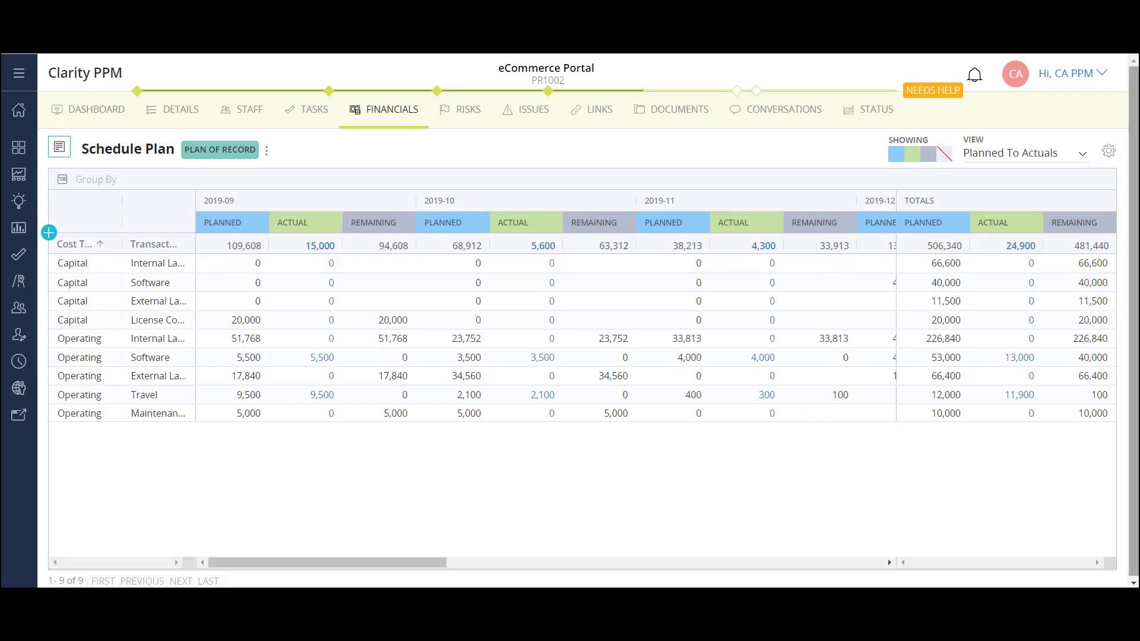
pyautogui.click(1108, 150)
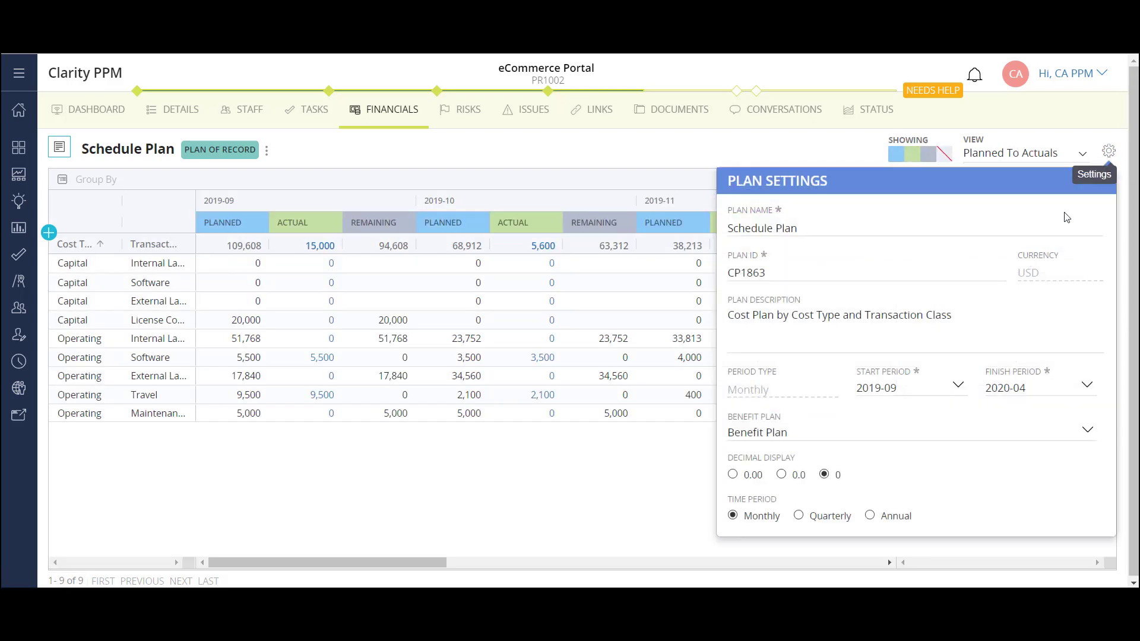
pyautogui.click(810, 518)
pyautogui.click(699, 503)
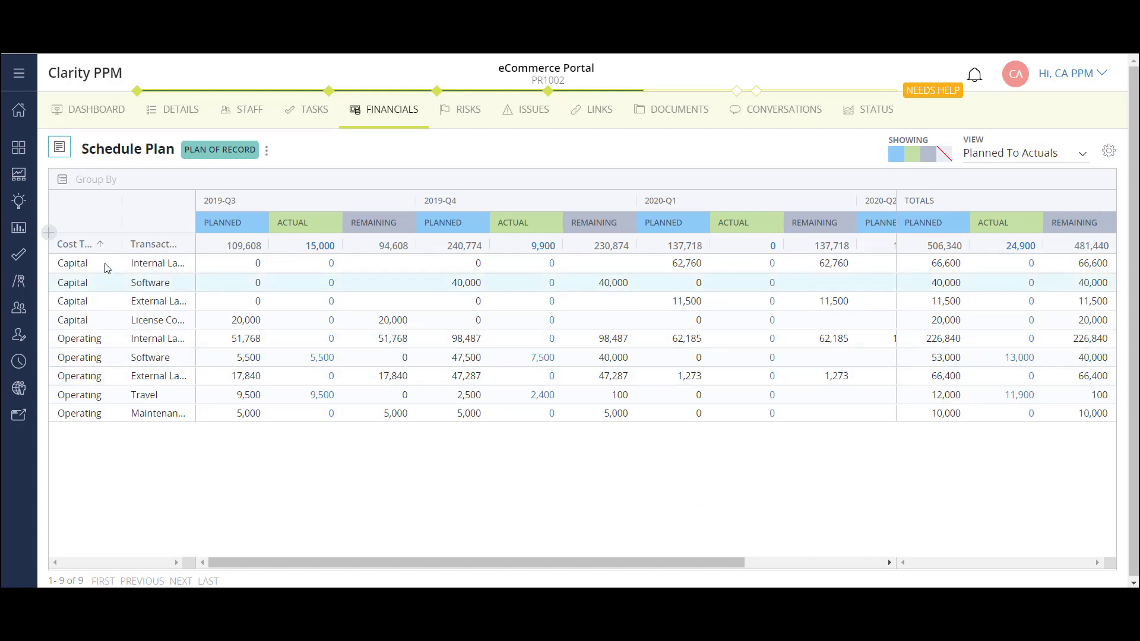
pyautogui.moveTo(89, 246); pyautogui.dragTo(89, 176)
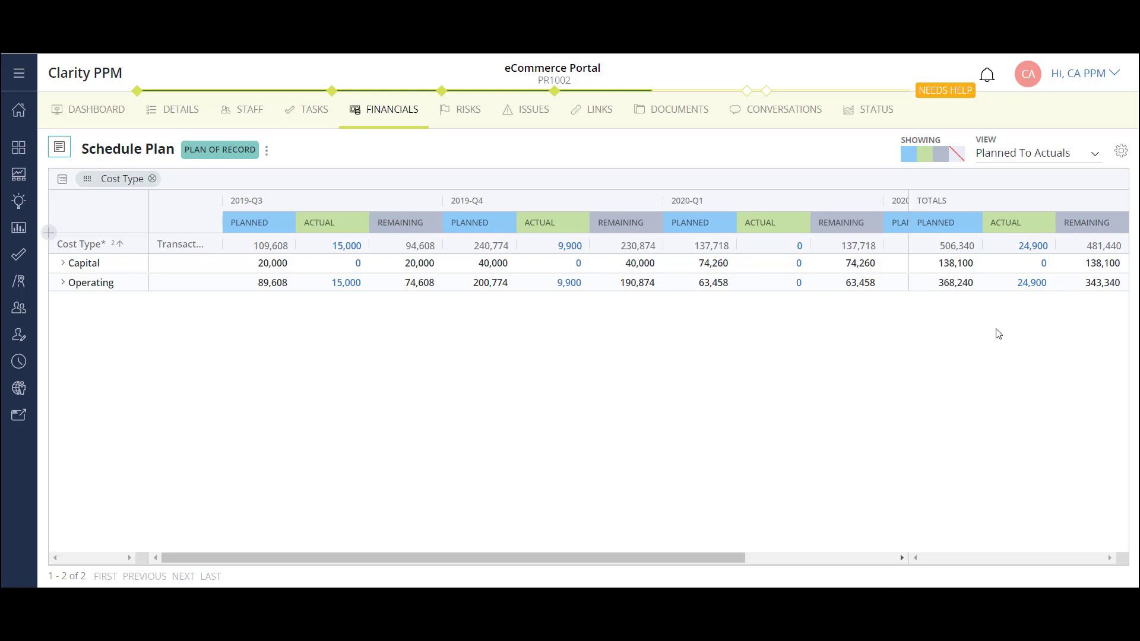
pyautogui.click(1034, 246)
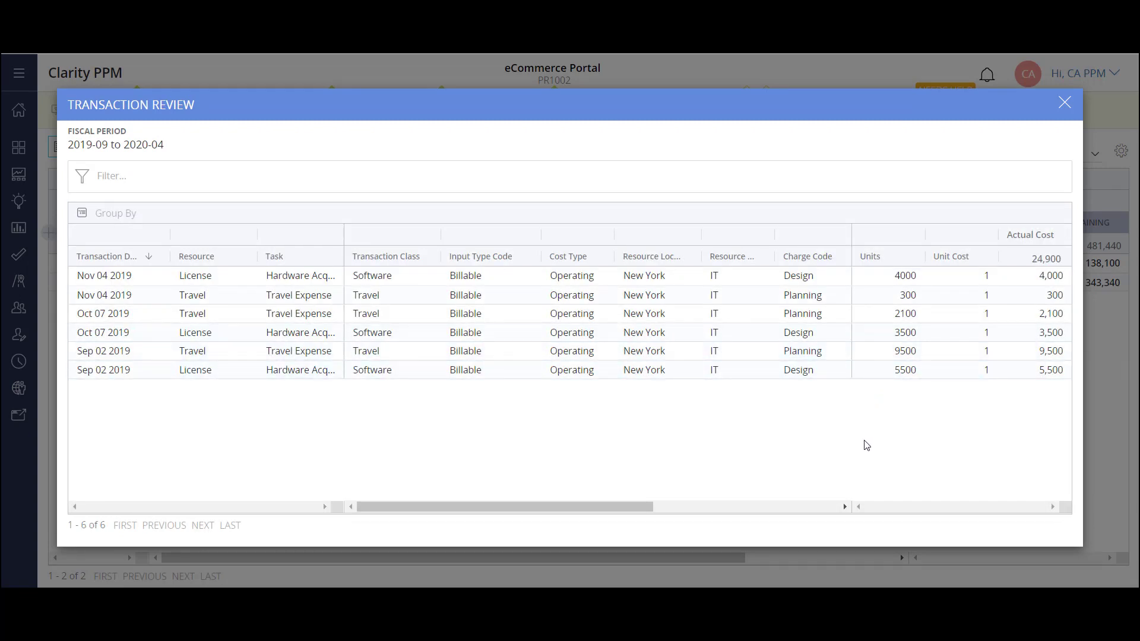
# Step: Close the Transaction Review dialog
pyautogui.click(1064, 103)
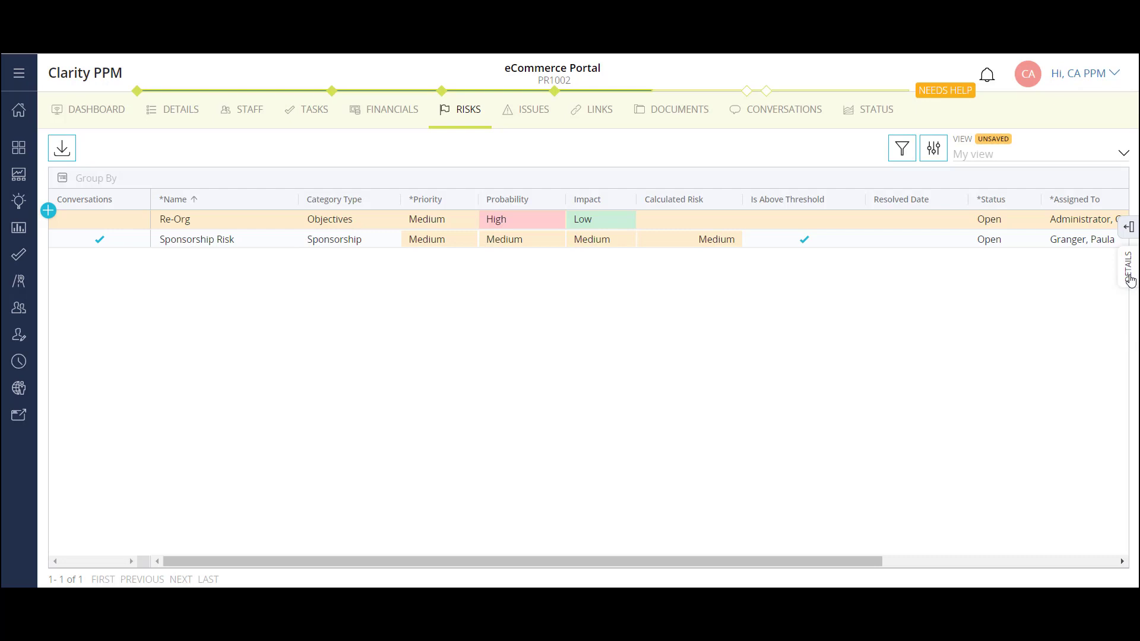
pyautogui.click(1131, 279)
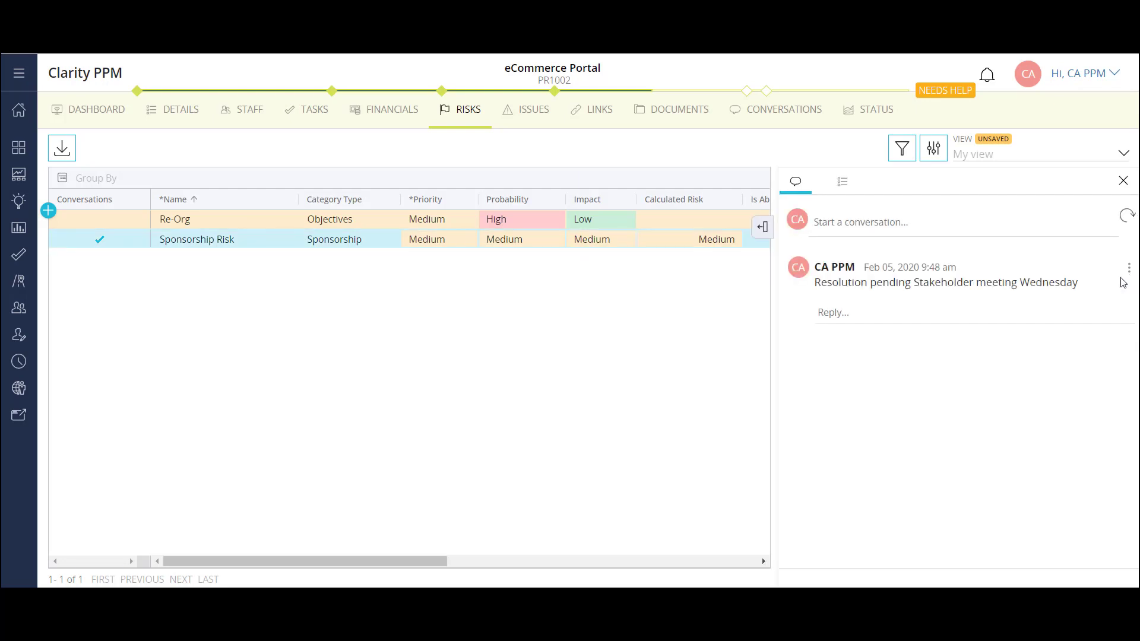
pyautogui.click(855, 191)
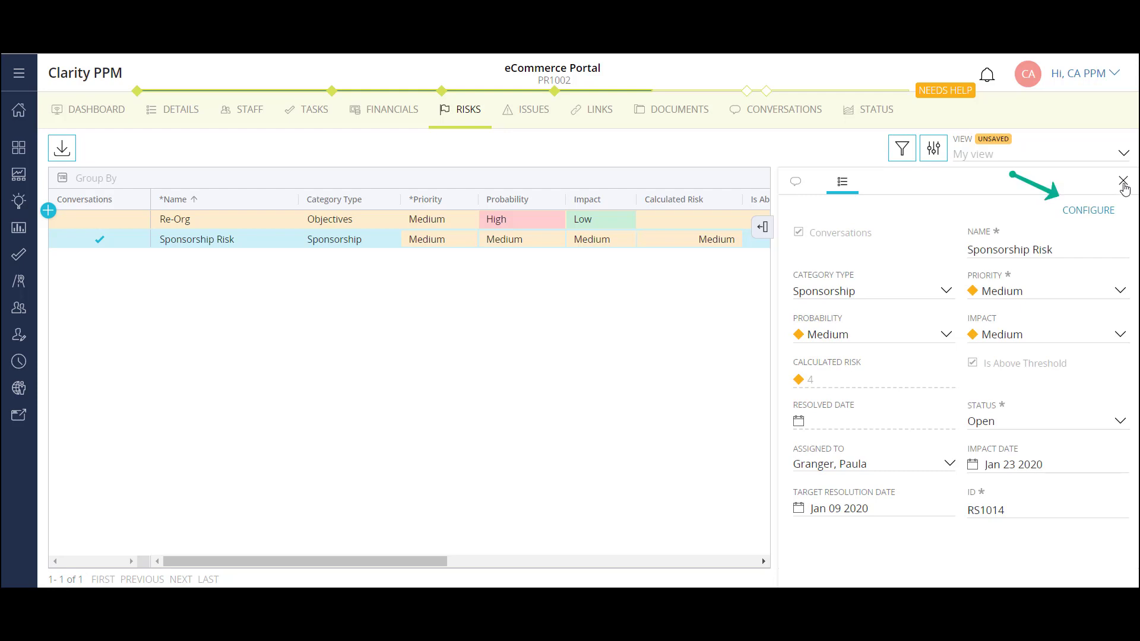
pyautogui.click(1123, 181)
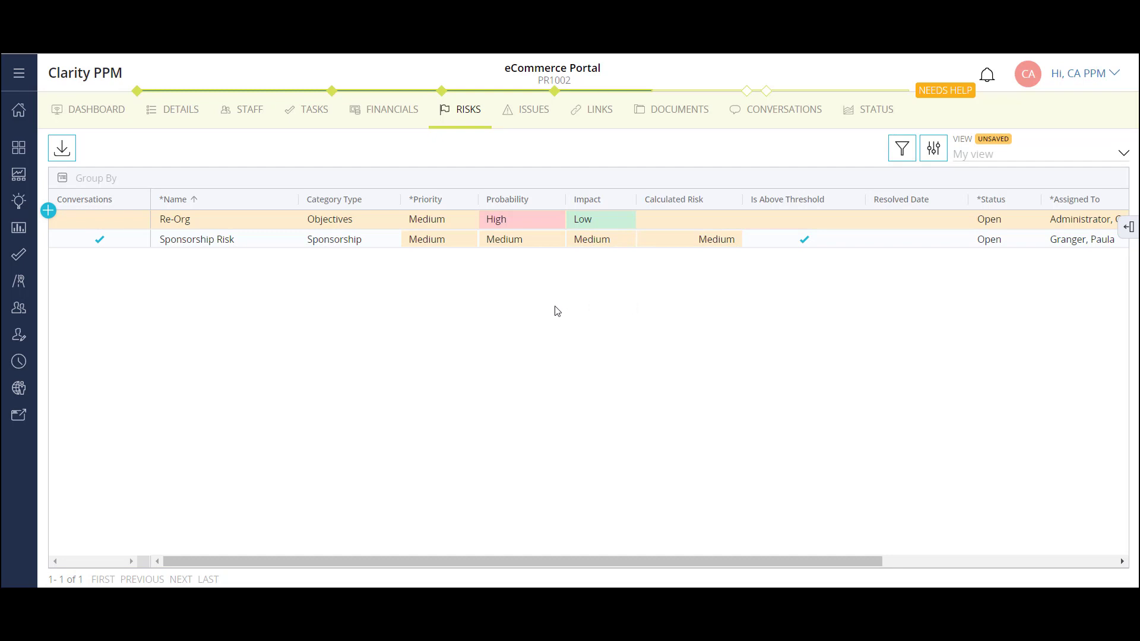
# Step: Add a risk named 'New Risk' with category type Flexibility
pyautogui.click(49, 212)
pyautogui.write('New Risk')
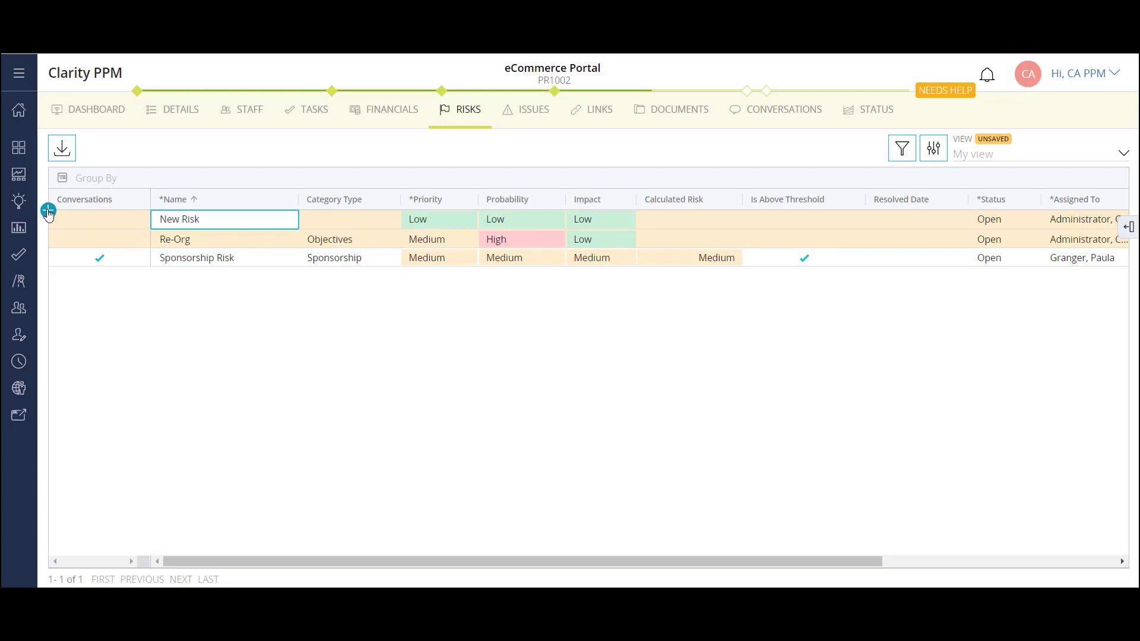
pyautogui.press('Tab')
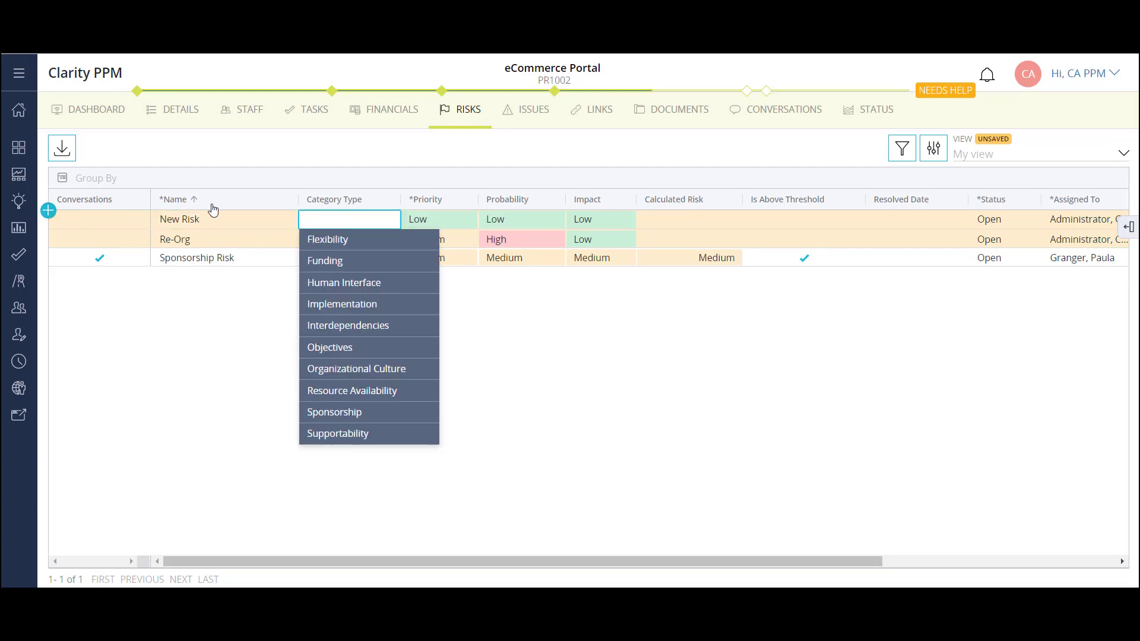
pyautogui.click(336, 240)
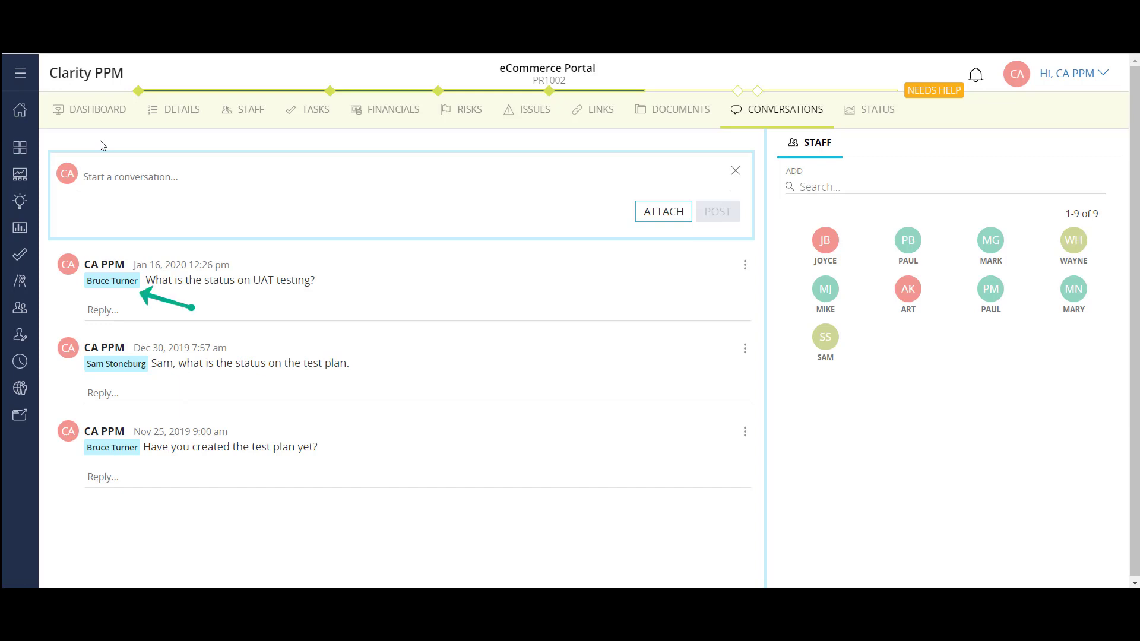
# Step: Start a new conversation post that mentions the Team group
pyautogui.click(109, 178)
pyautogui.write('@team')
pyautogui.press('Return')
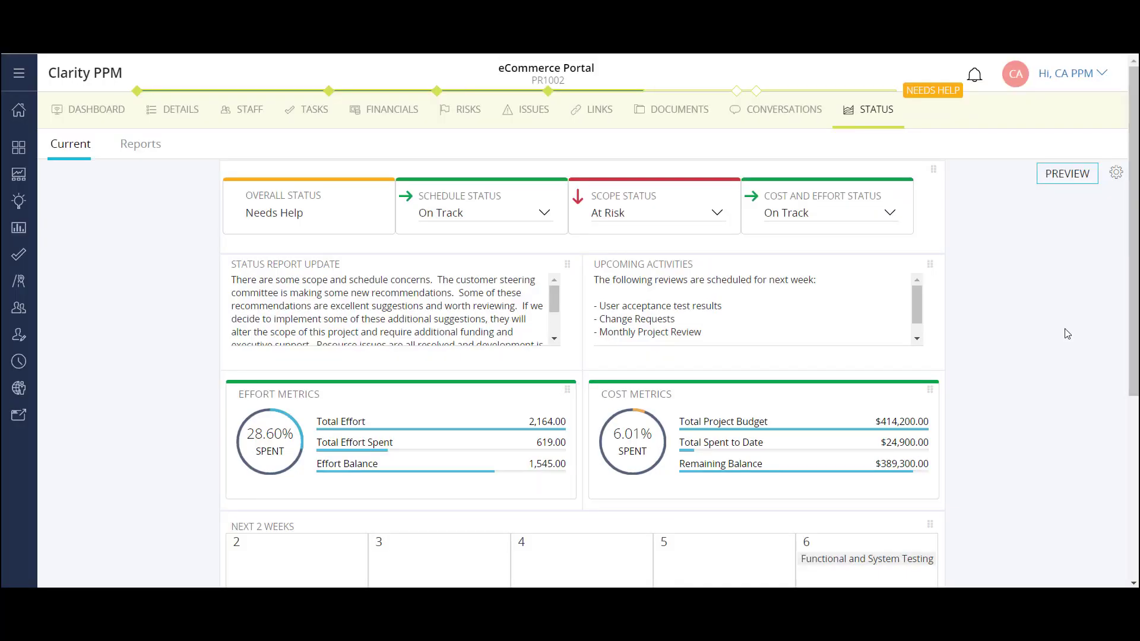
# Step: Look over the Status page and the Customize Status Report layout options, then close them
pyautogui.scroll(-5, 1067, 335)
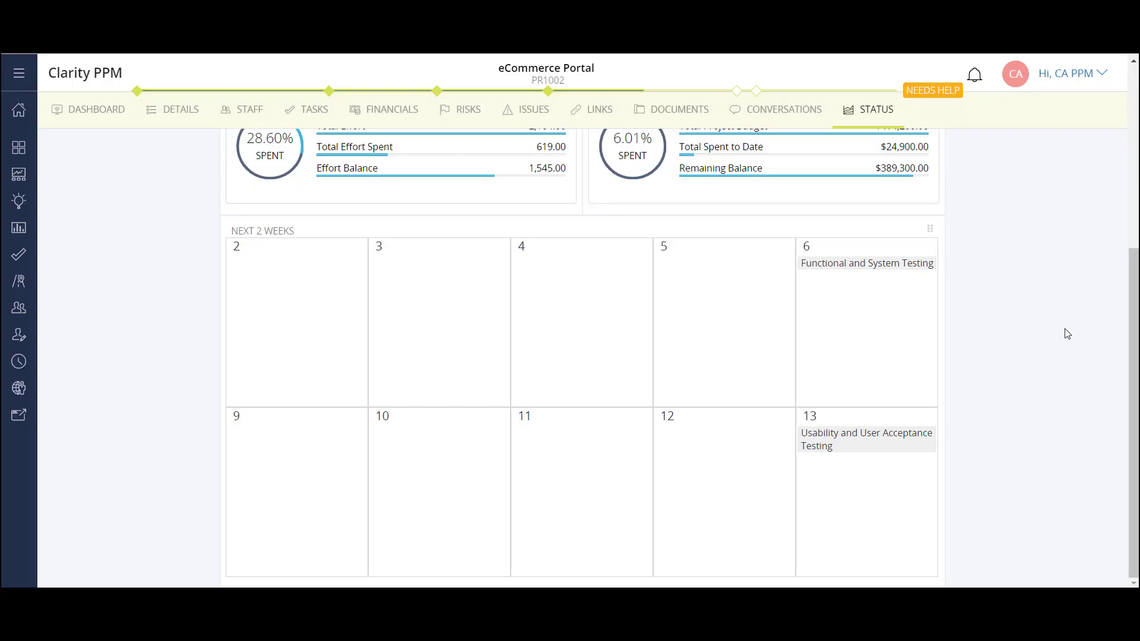
pyautogui.scroll(5, 1064, 329)
pyautogui.click(1115, 172)
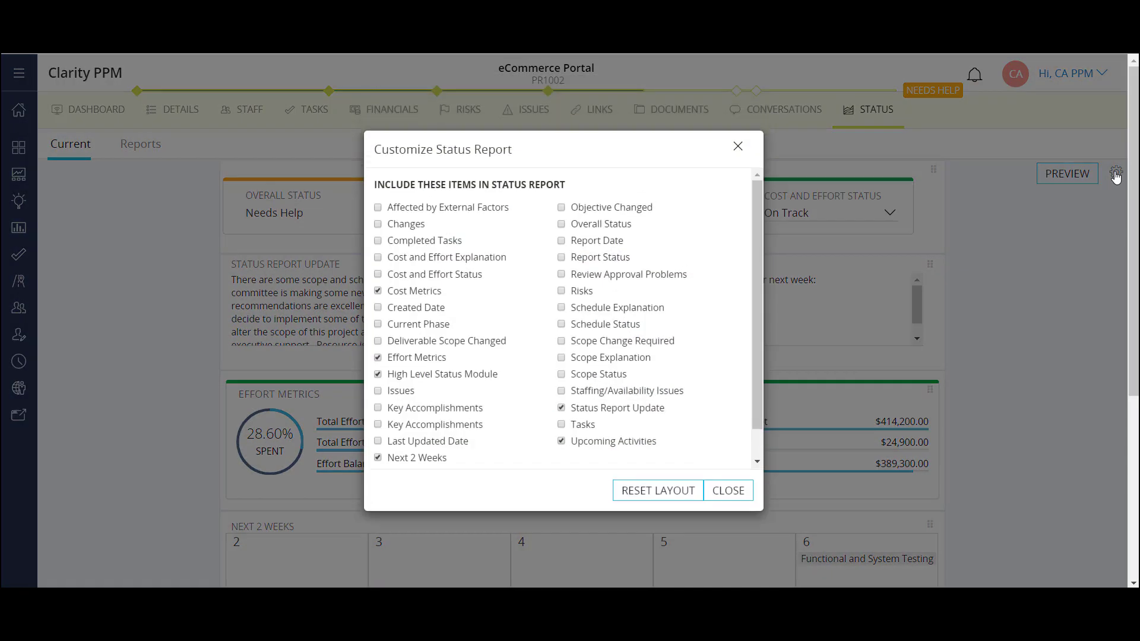
pyautogui.click(737, 148)
# Step: Generate a preview of the current eCommerce Portal status report
pyautogui.click(1053, 180)
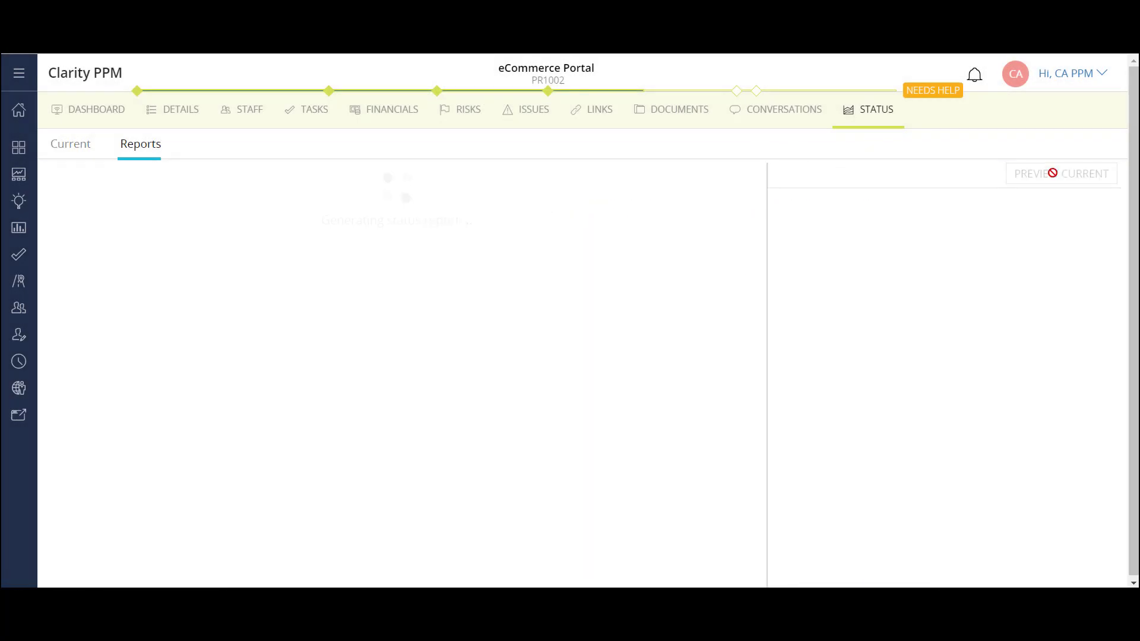